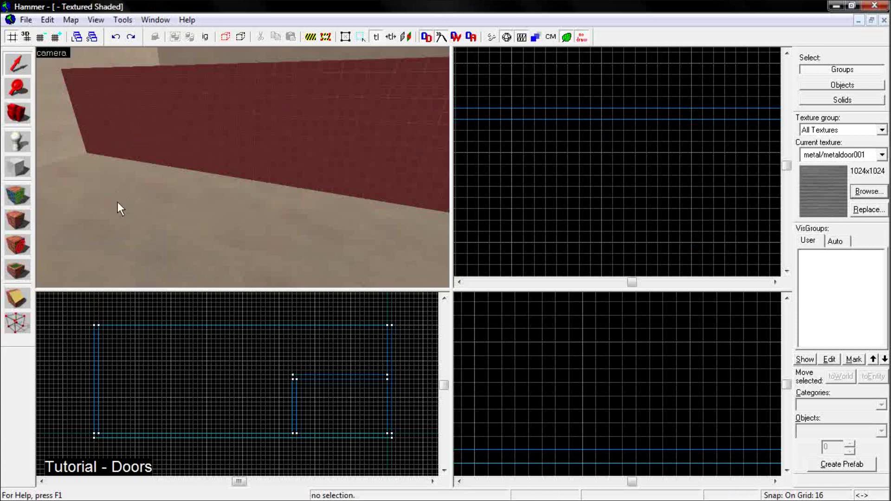
Step: Place an info_player_teamspawn entity on the floor in front of the red wall and select it
left_click(16, 143)
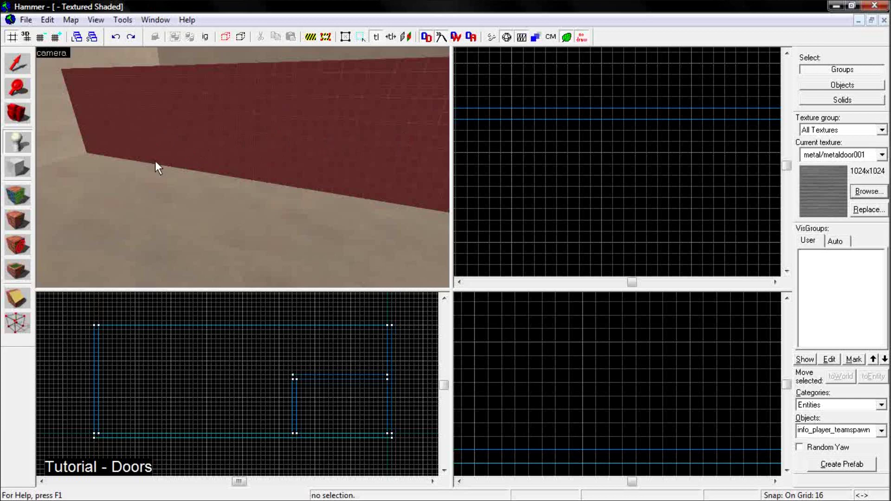
left_click(227, 200)
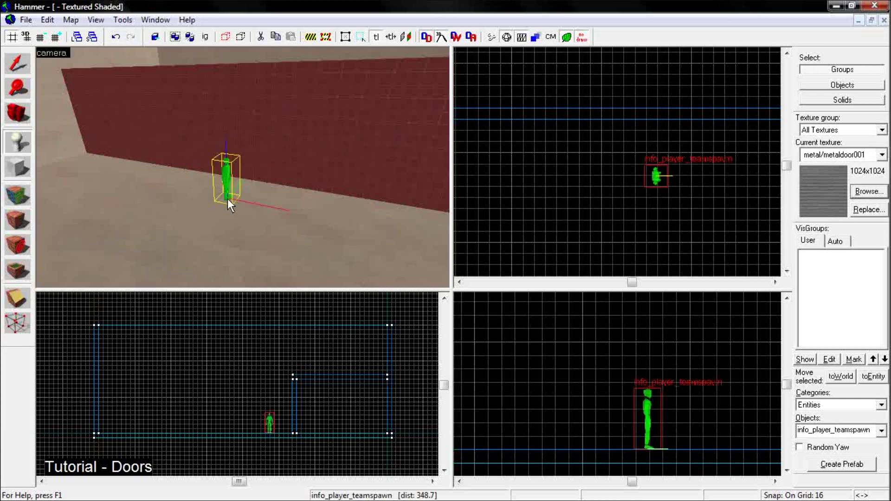
left_click(21, 62)
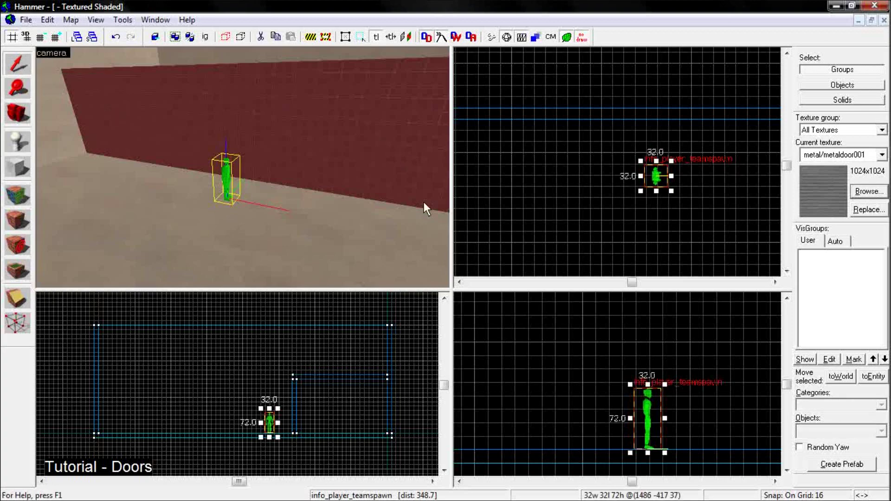
Step: Nudge the player spawn into line with the grid so its feet stand on the floor
scroll(561, 385, "down", 2)
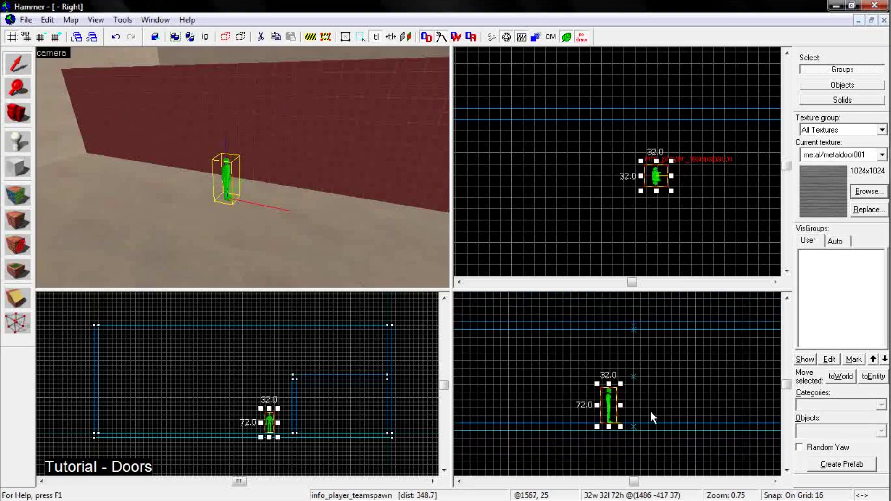
scroll(637, 412, "up", 7)
left_click_drag(577, 434, 600, 451)
scroll(600, 451, "down", 6)
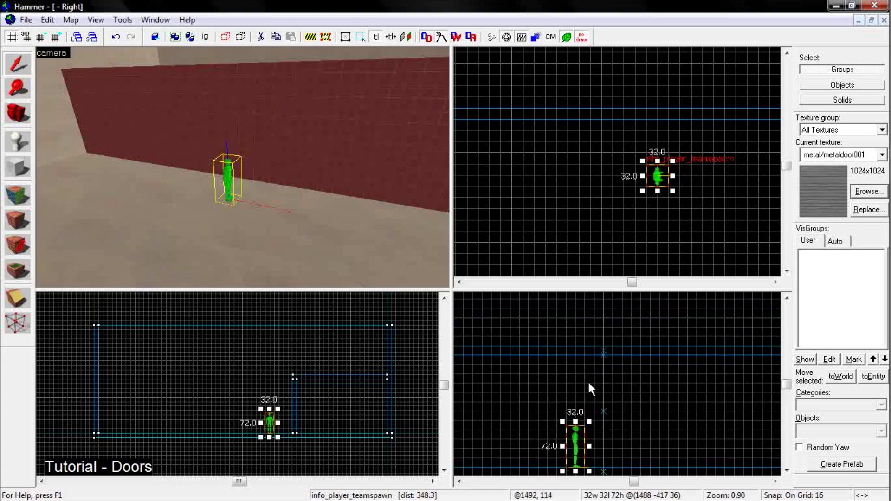
scroll(589, 394, "down", 1)
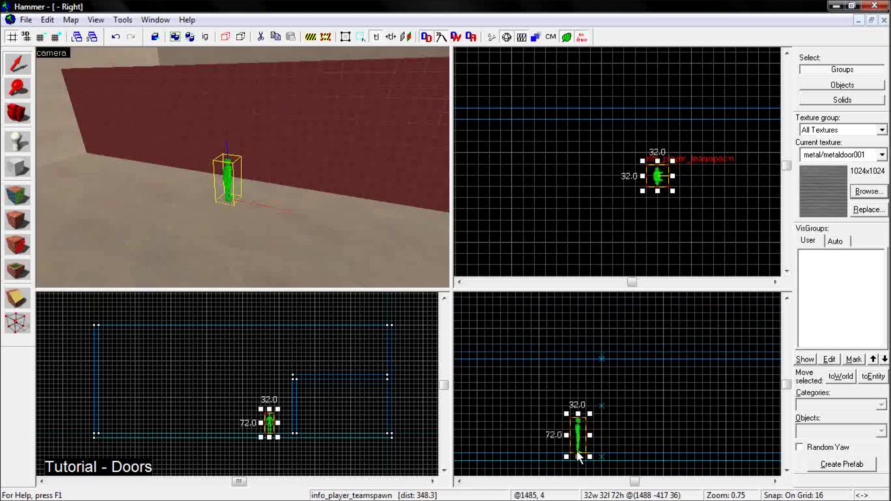
scroll(576, 452, "up", 3)
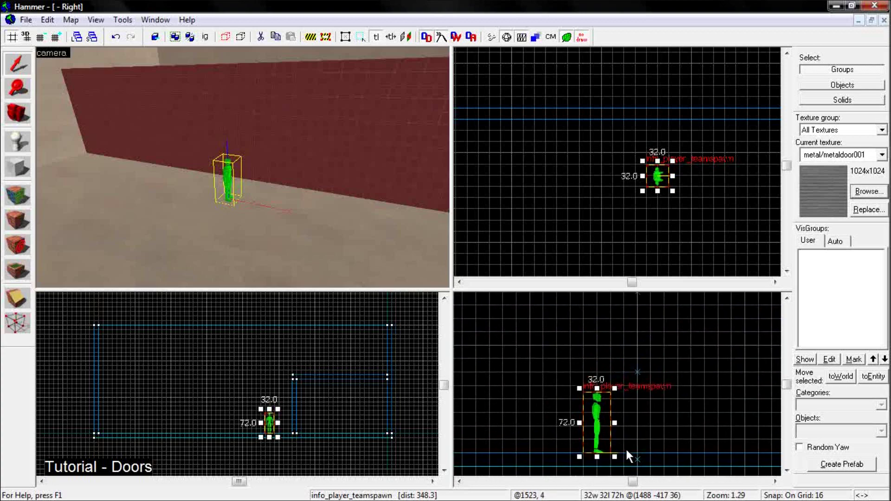
scroll(626, 447, "down", 1)
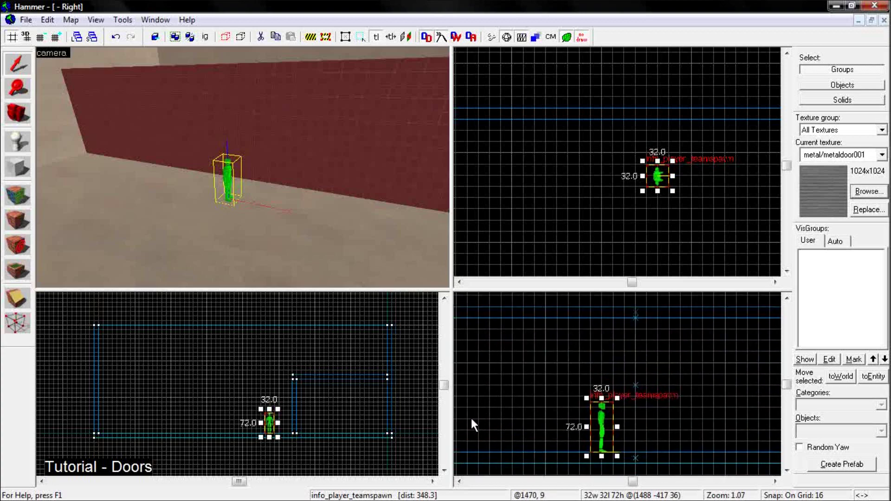
Step: Create a metal/metaldoor001 block 96 wide, 32 deep and 112 high around the player spawn as the door
left_click(18, 166)
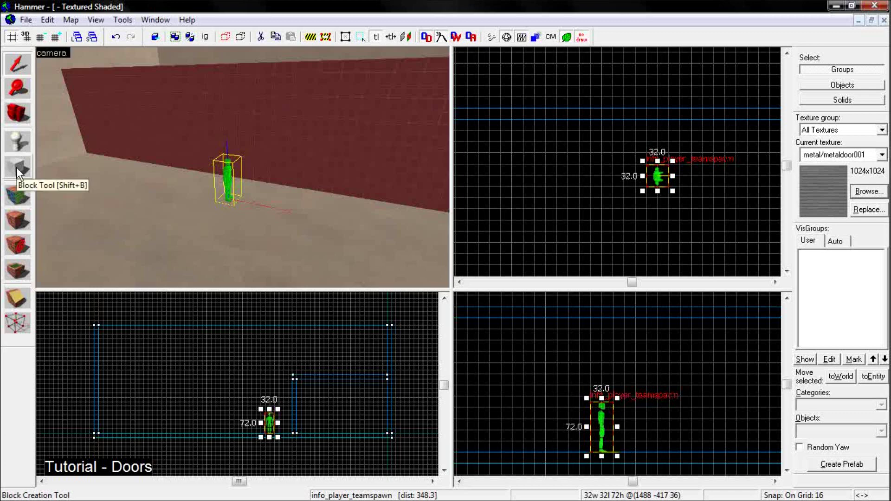
left_click(16, 167)
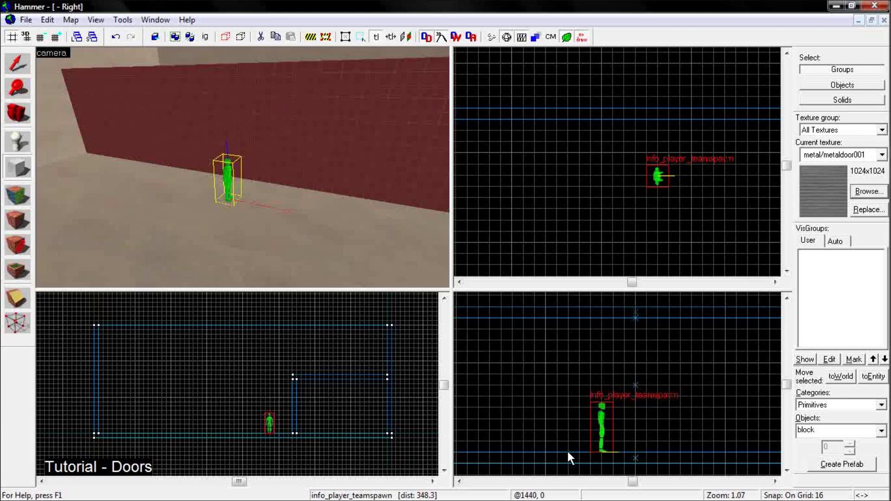
left_click_drag(568, 451, 637, 371)
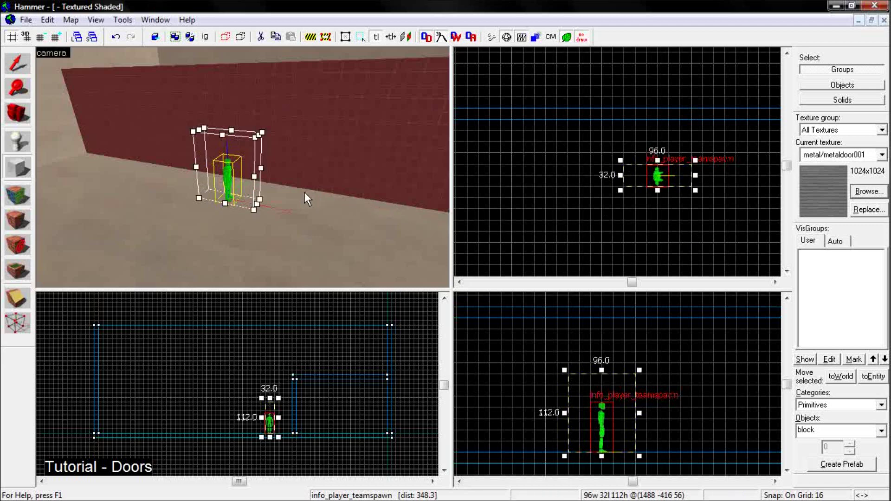
key("Return")
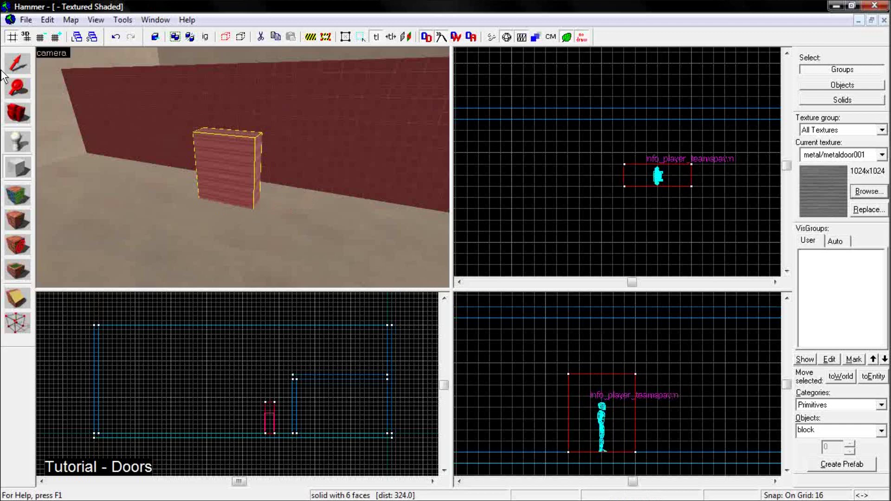
Step: Move the door block into the red wall and reduce its depth to 16 units to match the wall's thickness
left_click(19, 61)
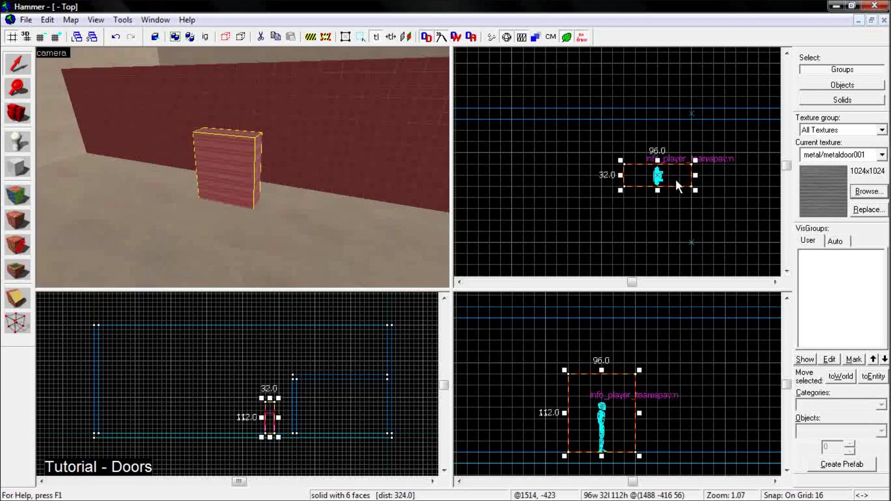
left_click_drag(674, 177, 657, 104)
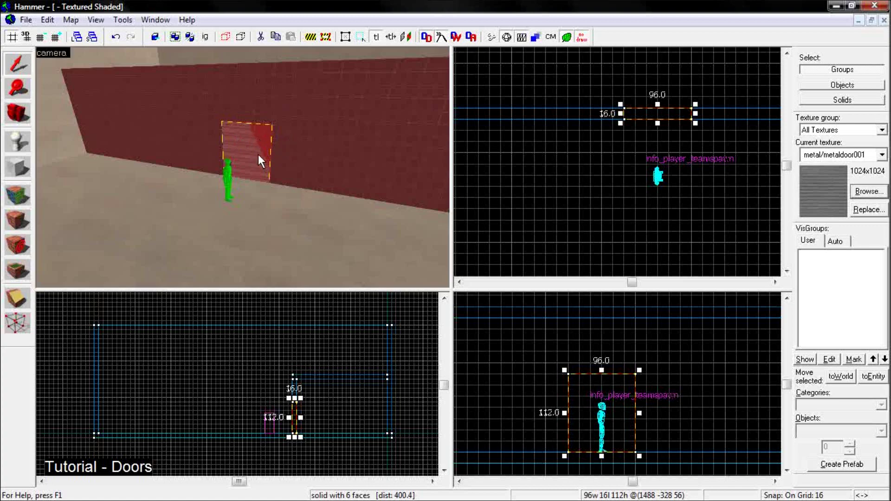
Step: Examine the overlap between the door block and the red wall from several distances and angles
key("z")
key("w")
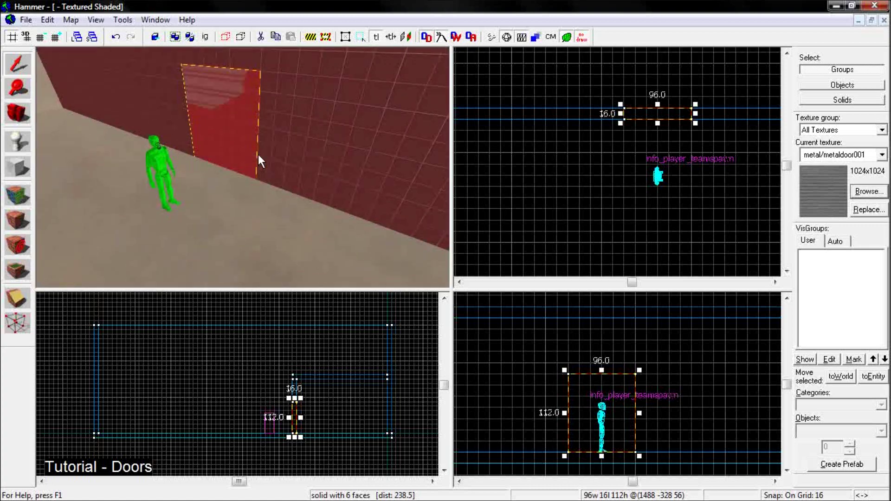
key("w")
key("s")
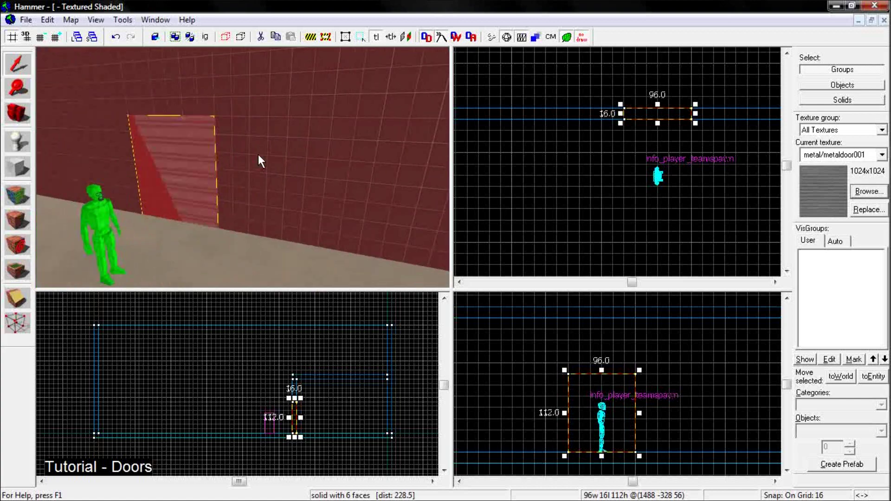
key("w")
key("w")
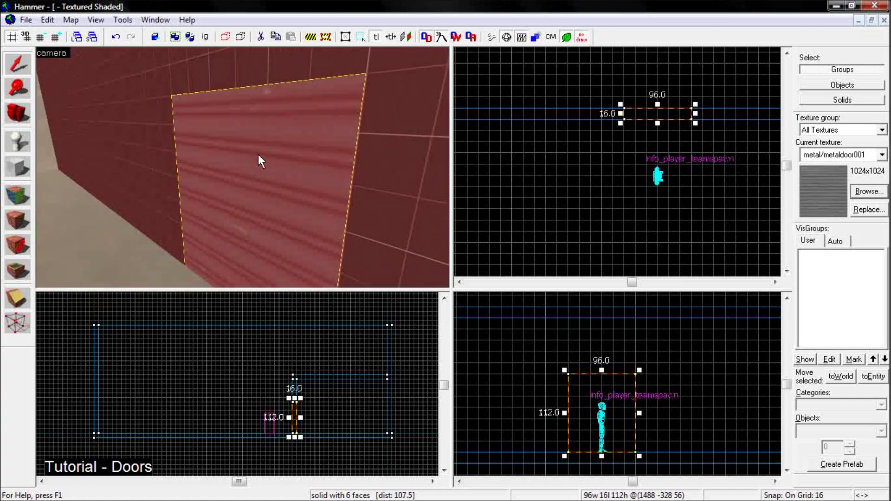
key("w")
key("s")
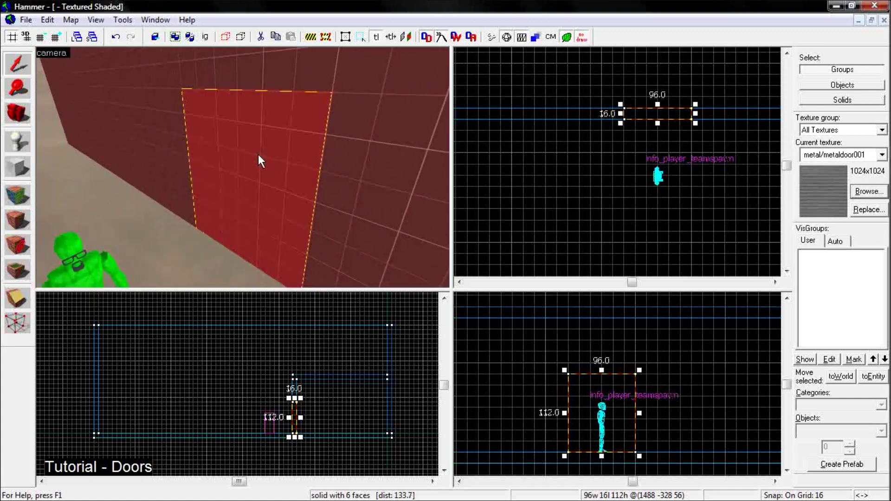
key("s")
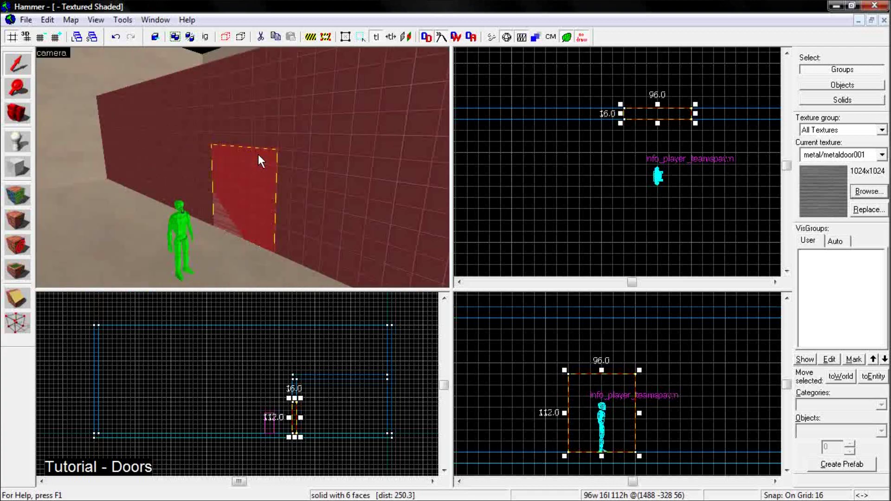
key("s")
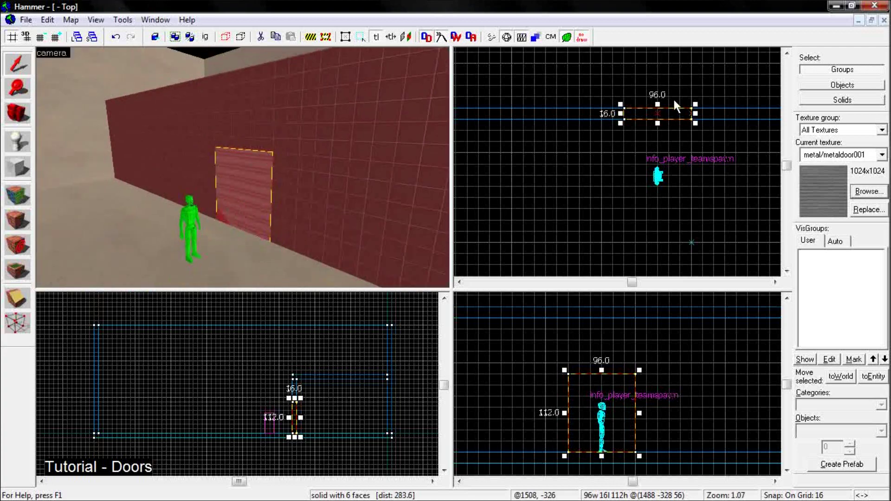
Step: Carve a doorway out of the red wall using the door block
scroll(689, 77, "up", 4)
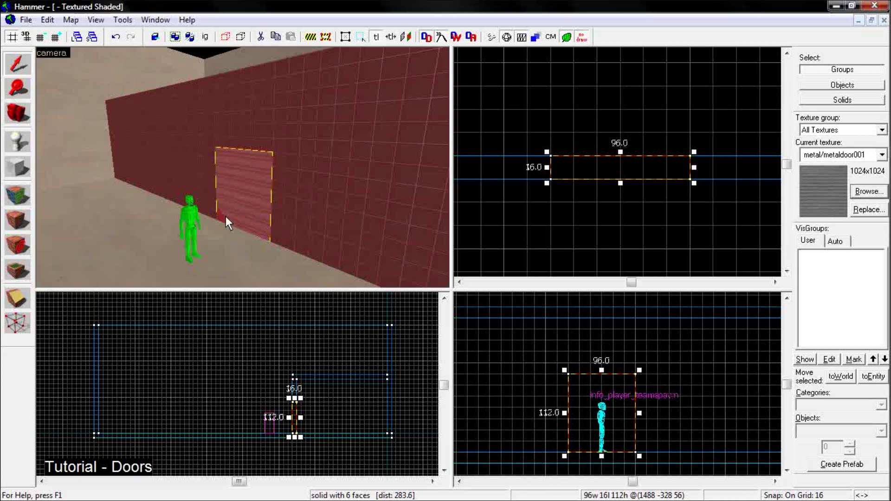
left_click(237, 184)
left_click(245, 179)
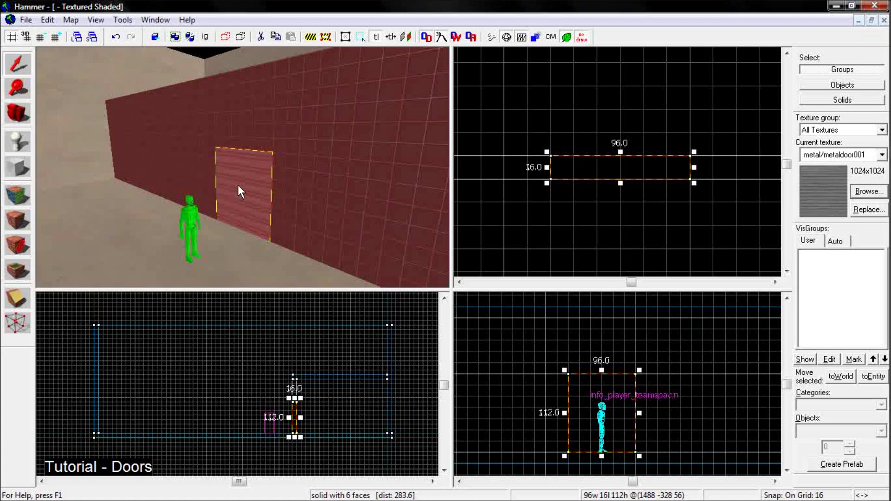
key("z")
key("w")
key("w")
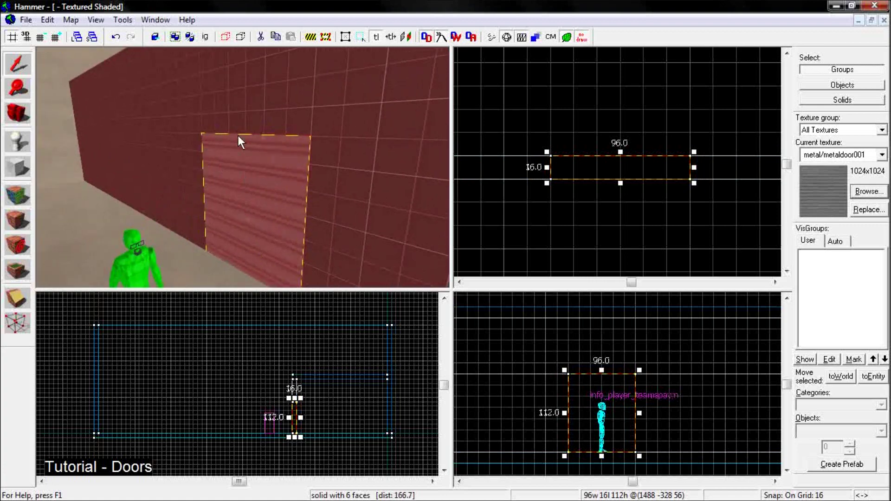
key("s")
key("d")
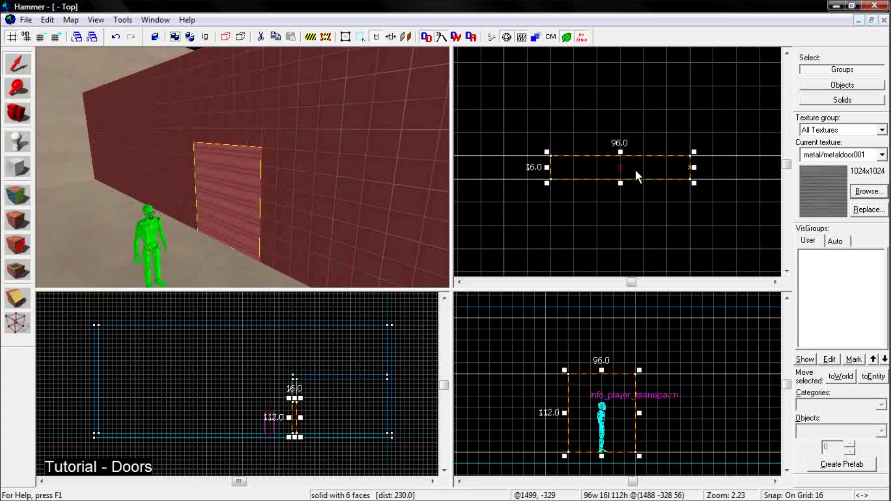
Step: Move the door block out of the wall to inspect the carved doorway, and fit it back into the opening
left_click_drag(647, 166, 547, 227)
scroll(230, 207, "up", 7)
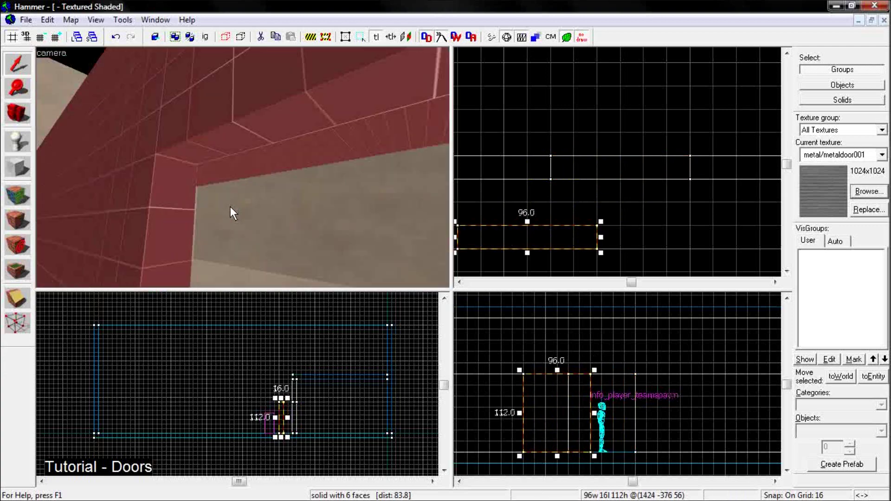
key("s")
key("w")
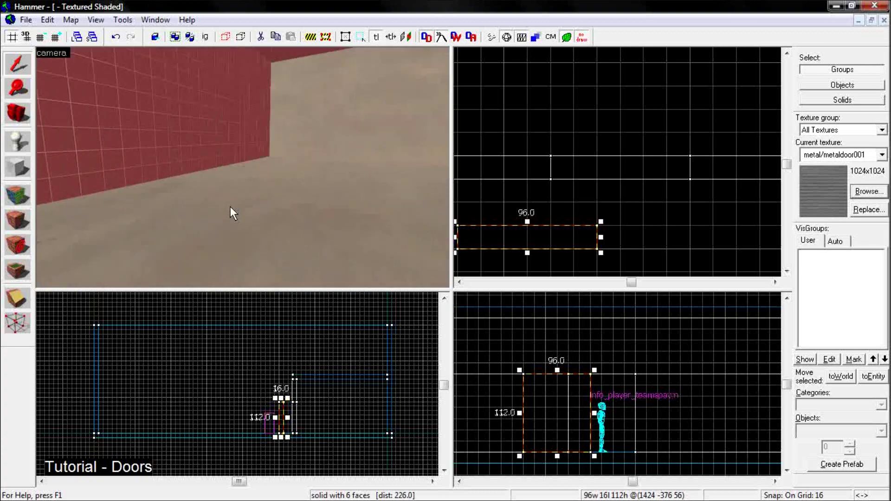
key("w")
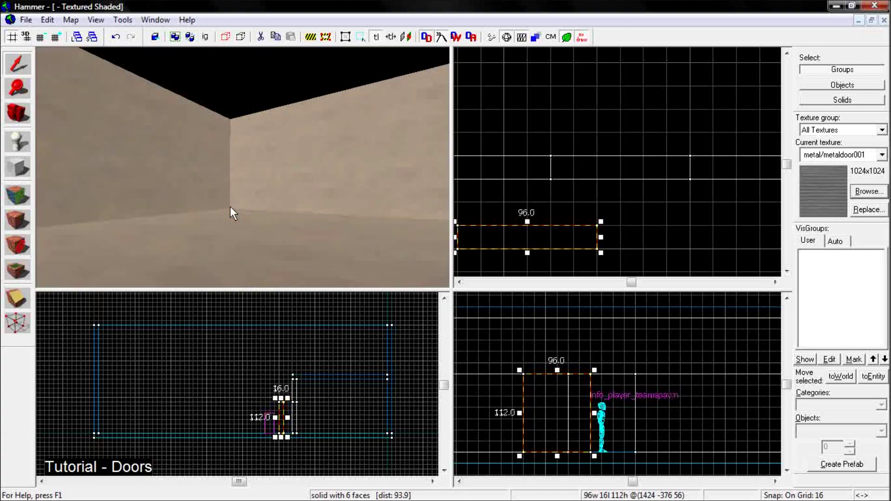
key("w")
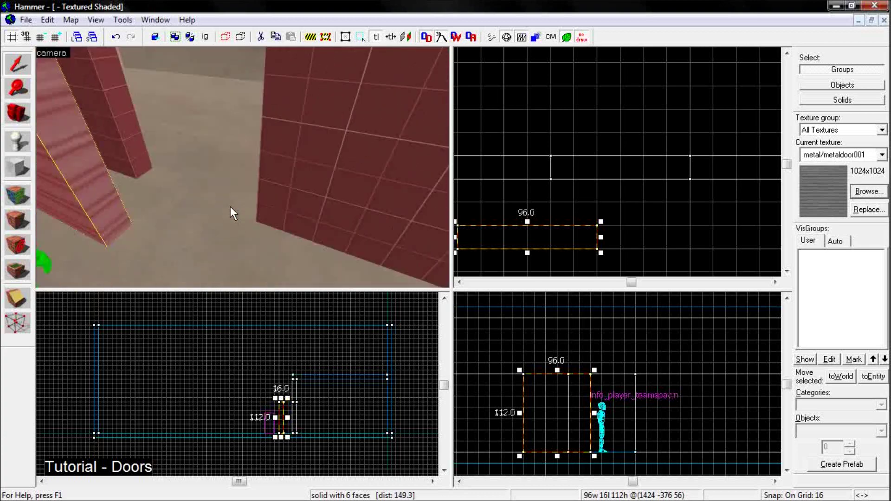
key("s")
key("w")
key("s")
key("z")
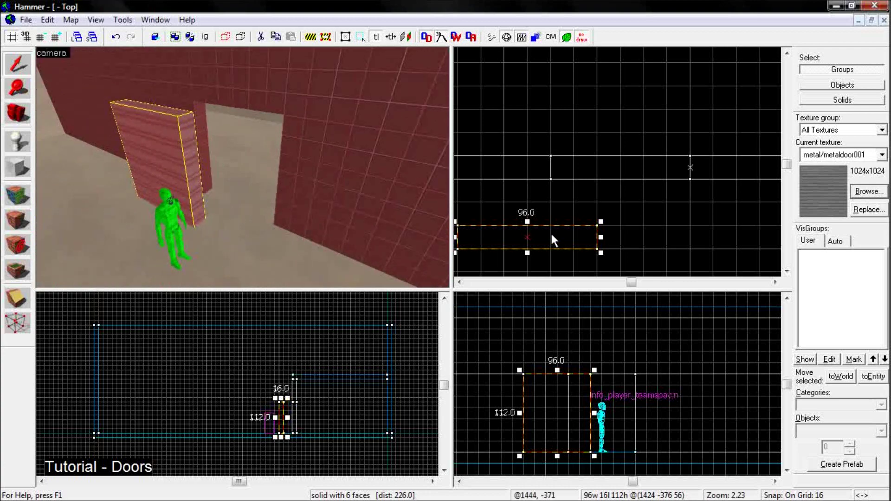
mouse_move(551, 234)
left_mouse_down()
mouse_move(666, 165)
mouse_move(647, 165)
left_mouse_up()
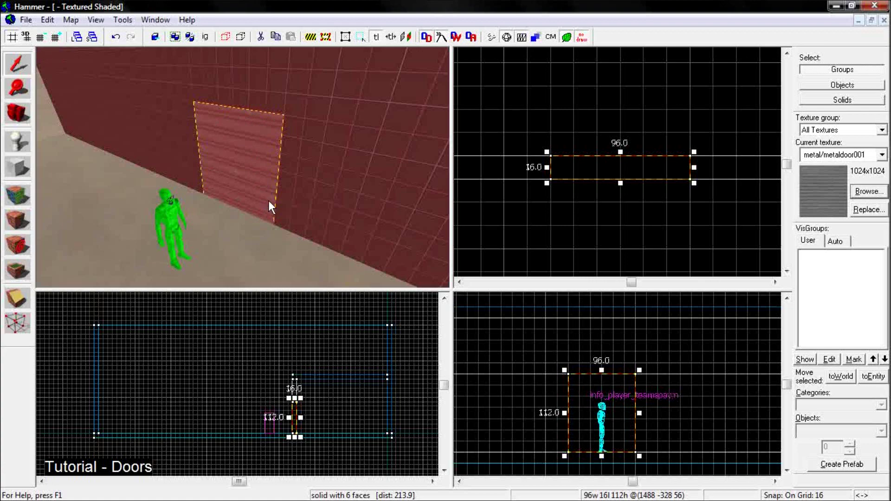
Step: Tie the door block to a func_door entity and apply its object properties
key("ctrl+t")
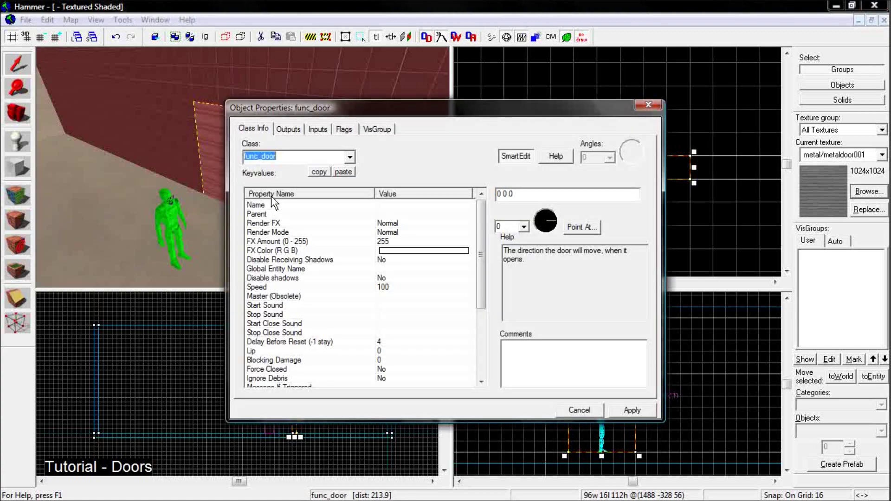
left_click_drag(386, 117, 479, 146)
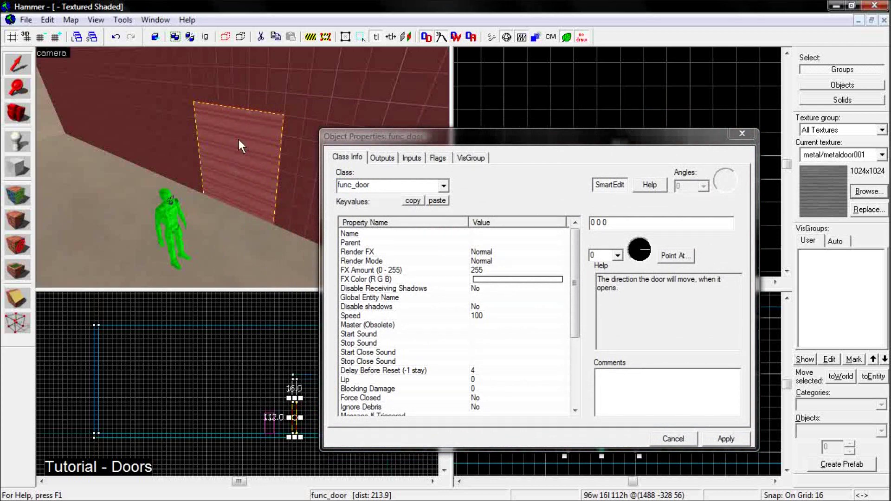
left_click_drag(500, 137, 389, 74)
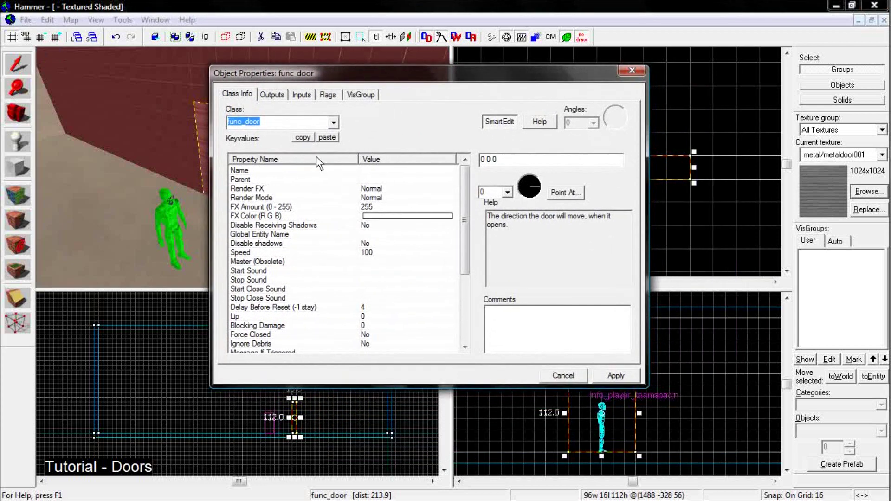
left_click(269, 123)
left_click(658, 363)
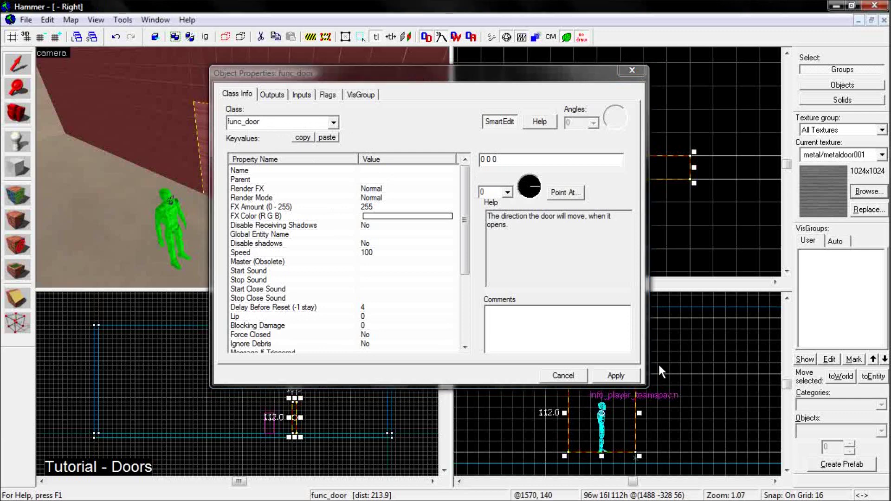
left_click(621, 376)
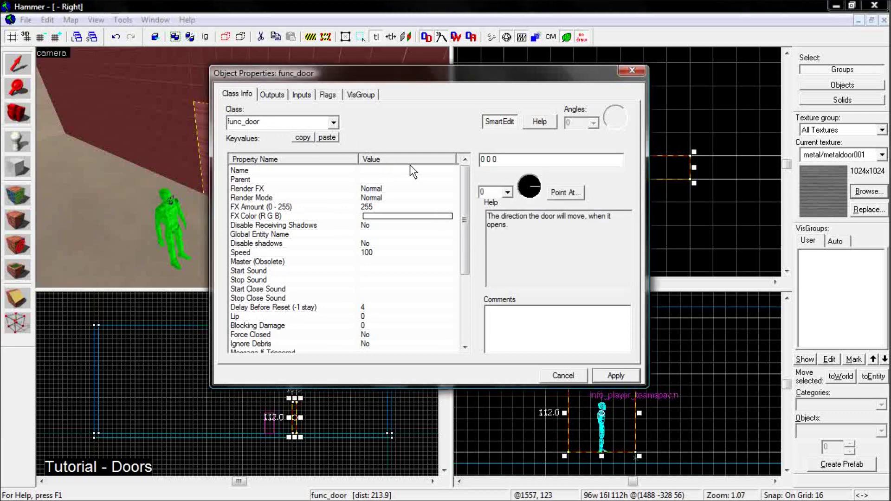
Step: Set the func_door's Speed to 700 and apply the change
left_click_drag(466, 213, 464, 202)
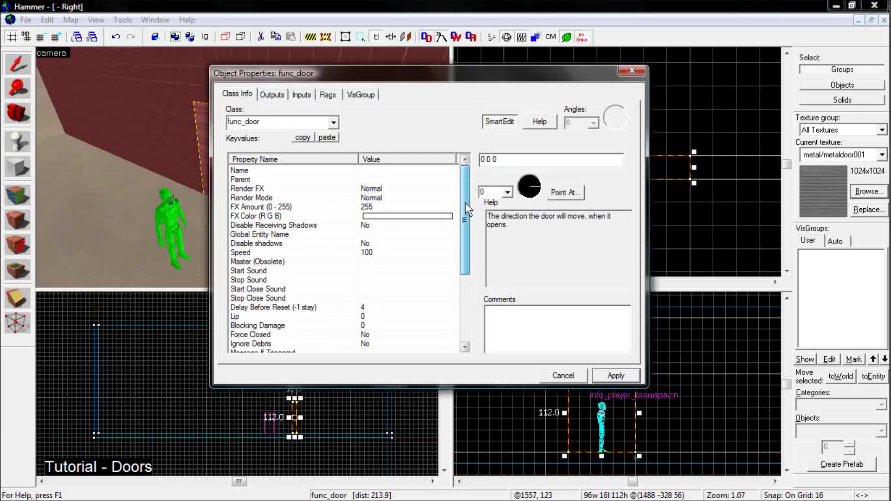
left_click(372, 253)
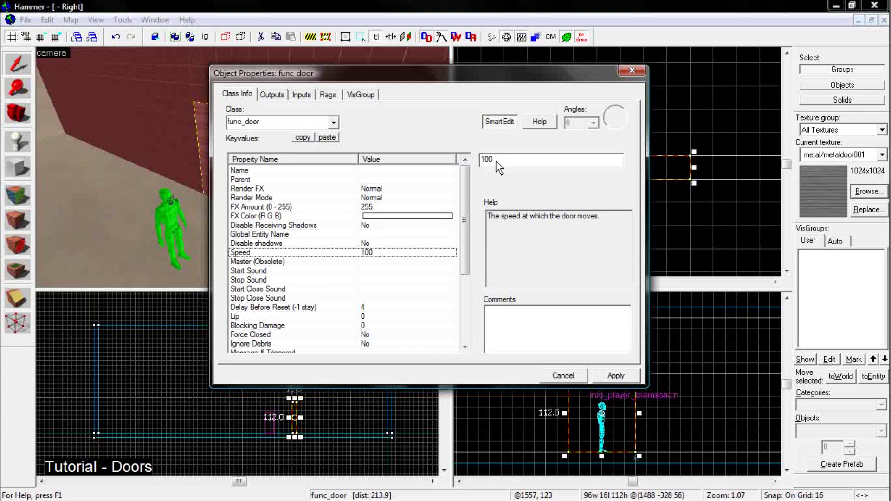
left_click_drag(476, 74, 575, 76)
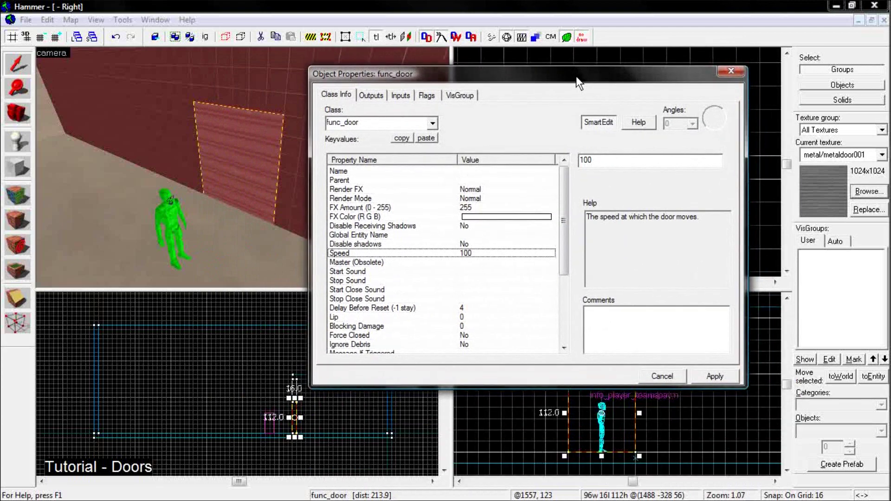
left_click(600, 161)
type("700")
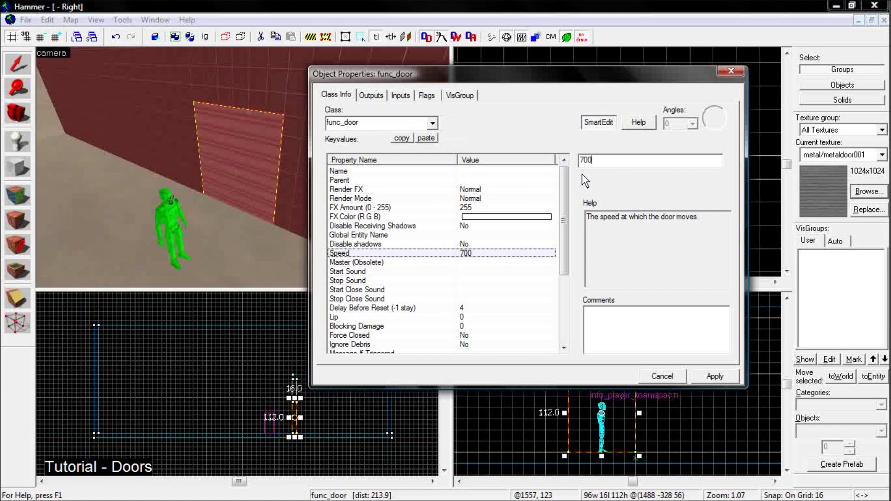
left_click(727, 374)
Step: Set the func_door's Move Direction to Up, apply it, and close the object properties
left_click_drag(563, 219, 563, 294)
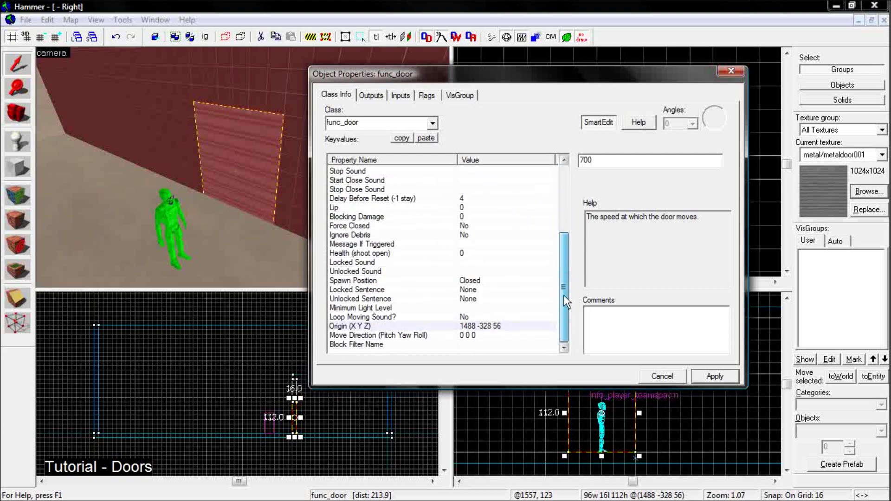
left_click(467, 336)
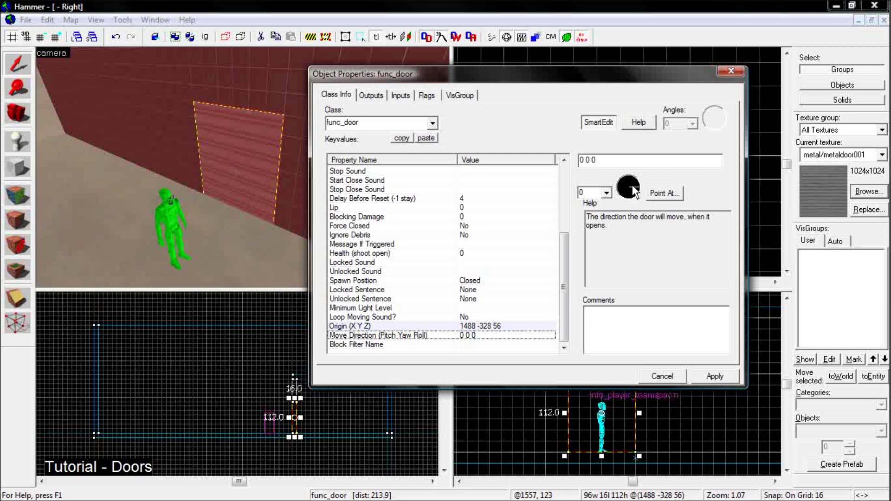
left_click(663, 193)
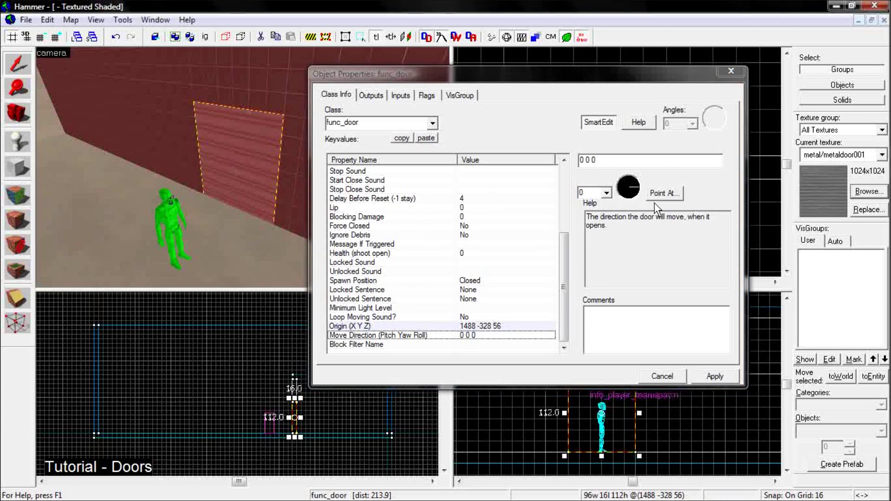
left_click(605, 193)
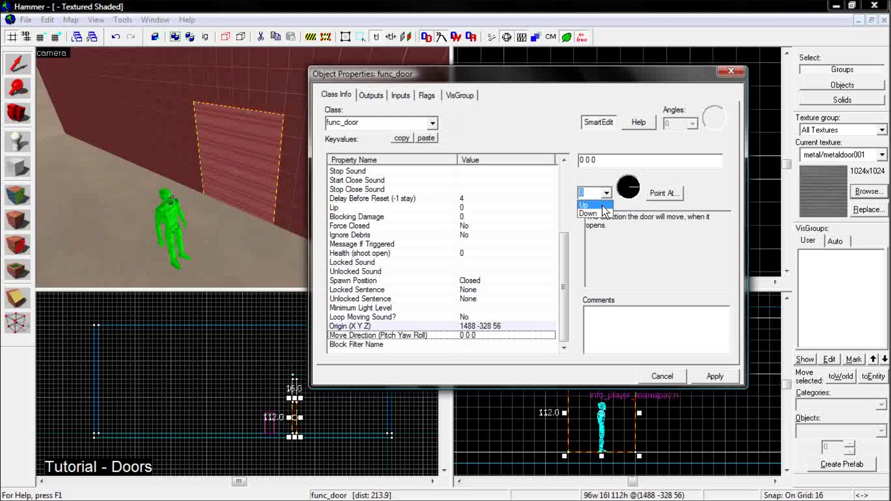
left_click(594, 205)
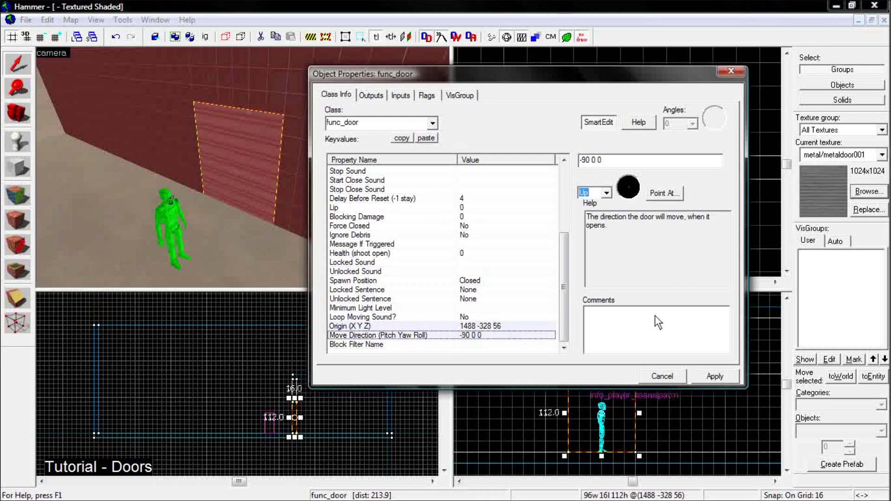
left_click(714, 377)
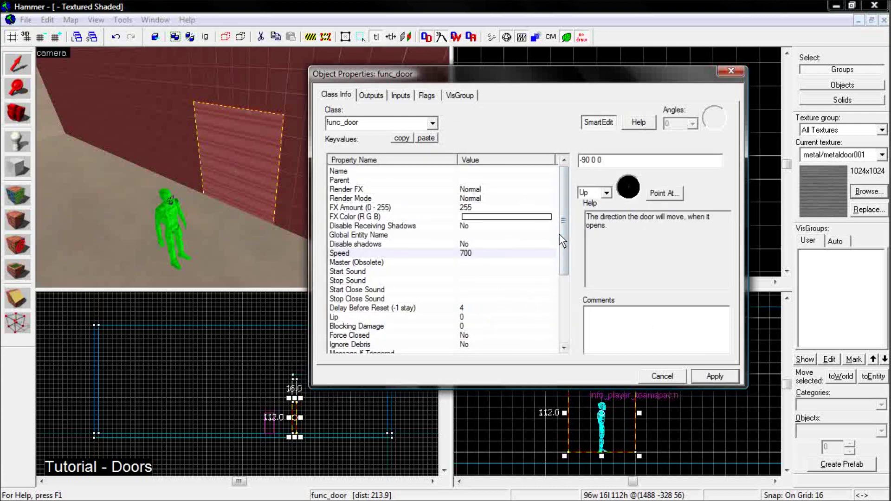
scroll(564, 242, "down", 1)
scroll(566, 228, "up", 1)
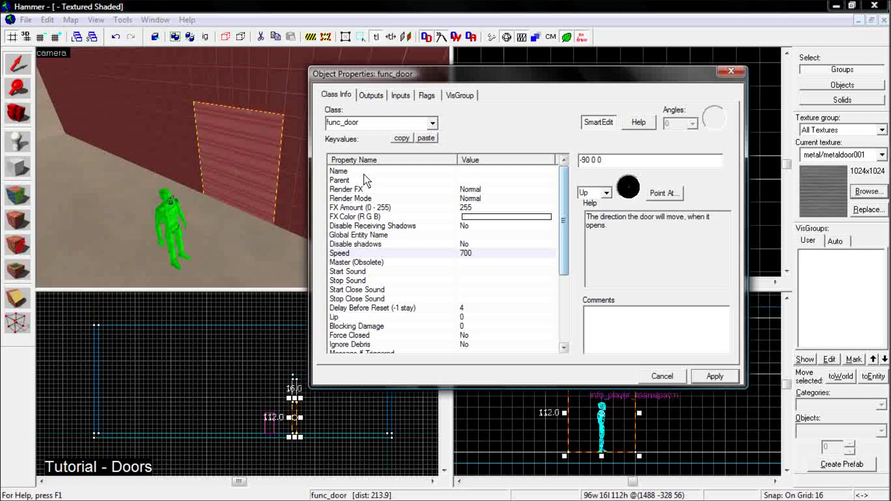
left_click(716, 381)
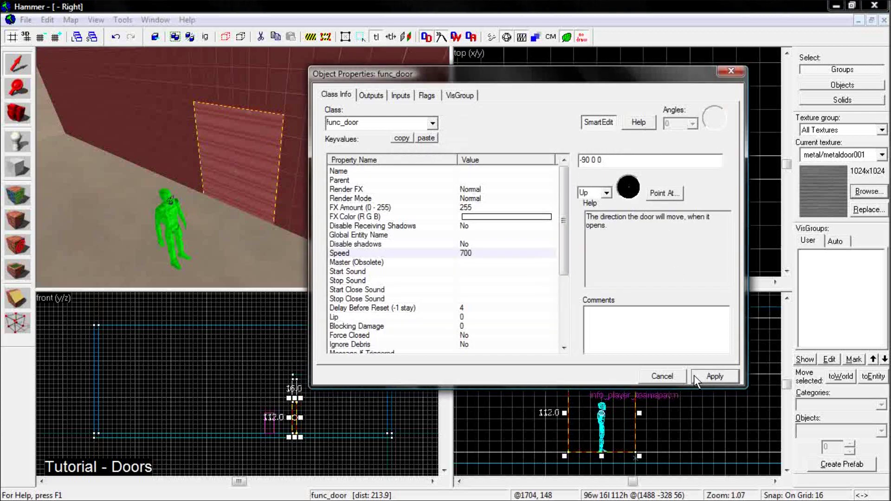
left_click(662, 376)
Step: Examine the door in the red wall and the player spawn beside it from several distances in the 3D view
left_click(173, 205)
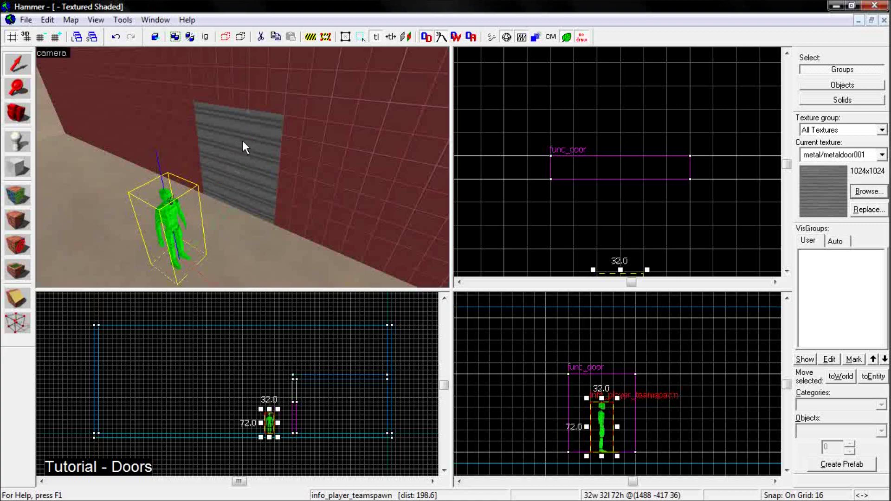
key("s")
key("w")
key("d")
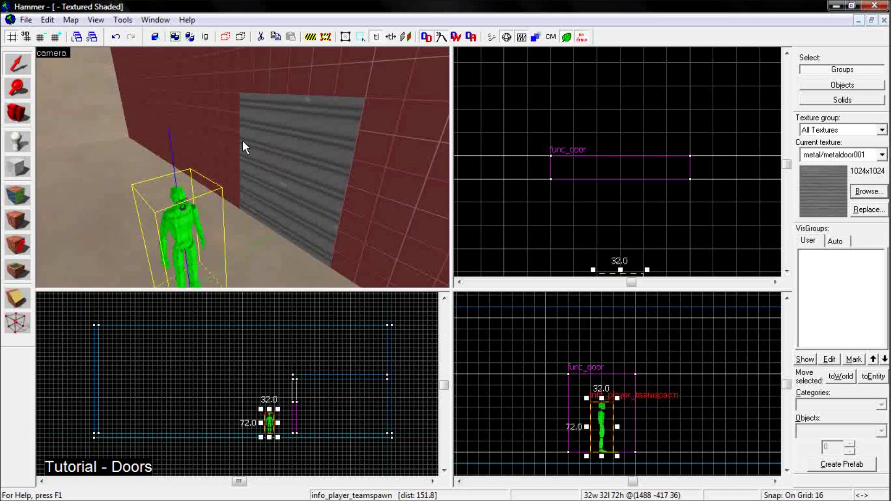
key("w")
key("s")
key("w")
key("a")
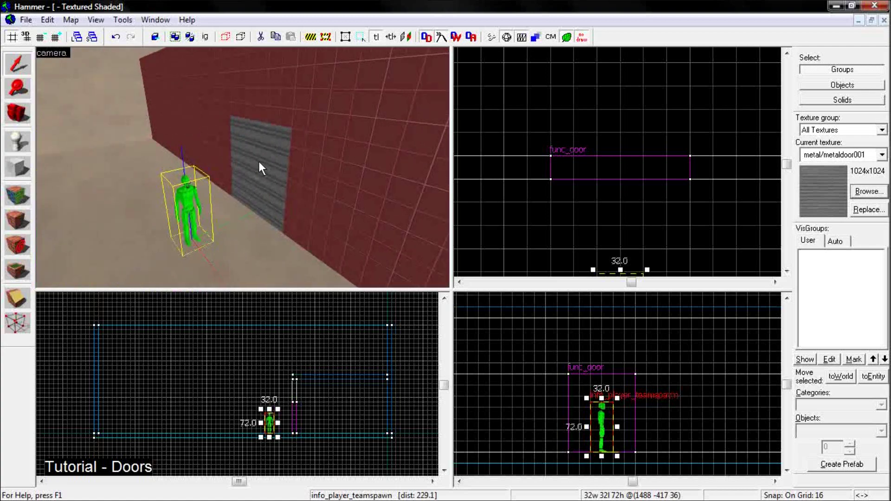
Step: Reopen the func_door's object properties beside the zoomed-out top view and turn its move direction to angle 0
double_click(258, 161)
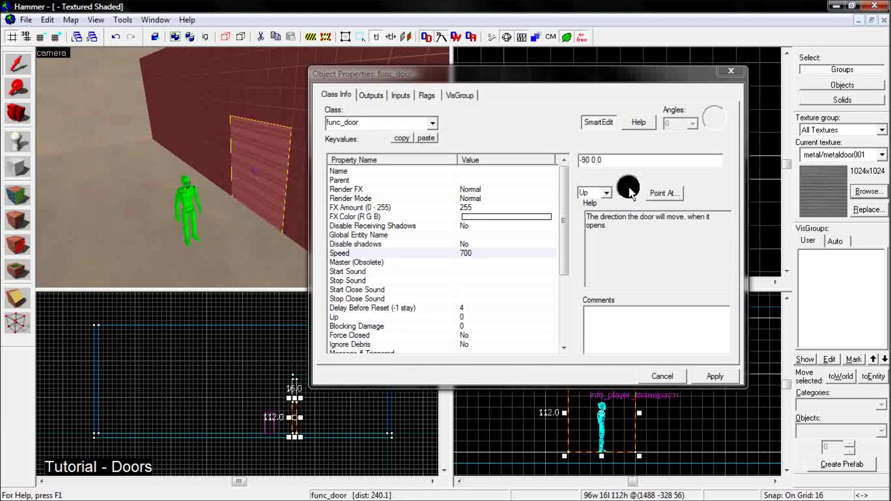
left_click_drag(656, 75, 386, 81)
left_click(664, 147)
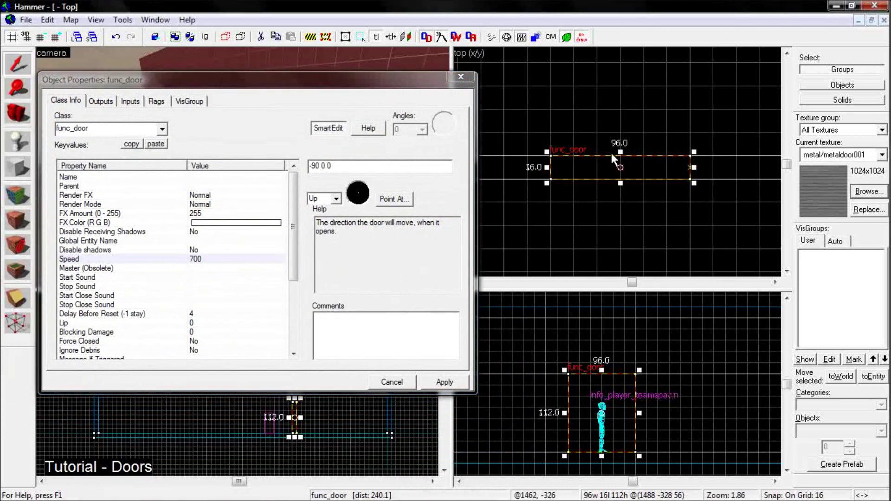
scroll(612, 156, "down", 2)
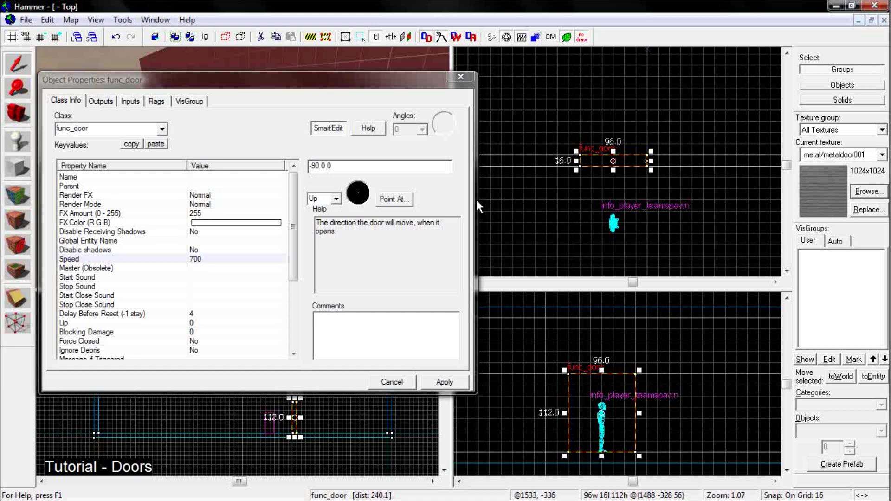
left_click(360, 193)
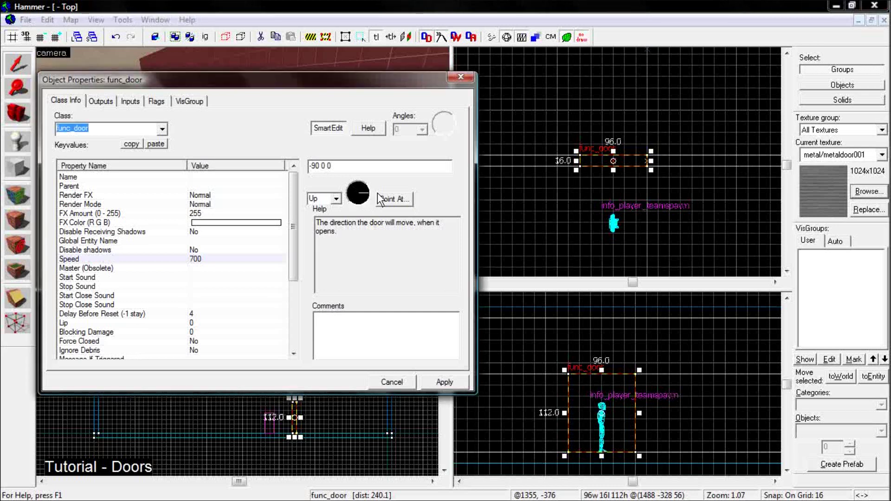
left_click(381, 200)
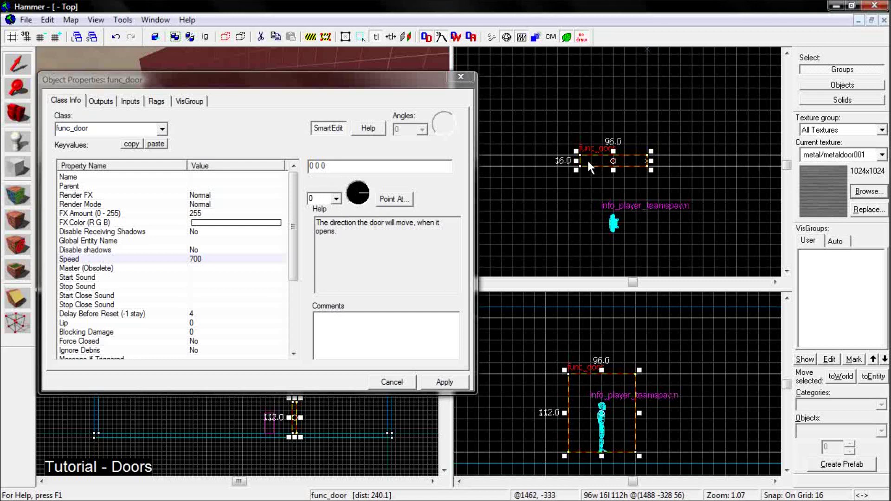
Step: Set the func_door's move direction to 180 degrees, apply it, and close the object properties
left_click(356, 193)
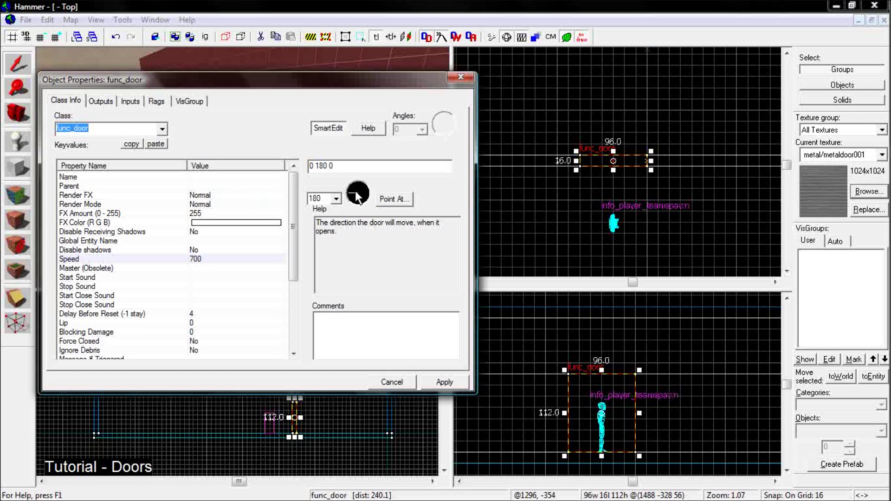
left_click_drag(356, 193, 233, 195)
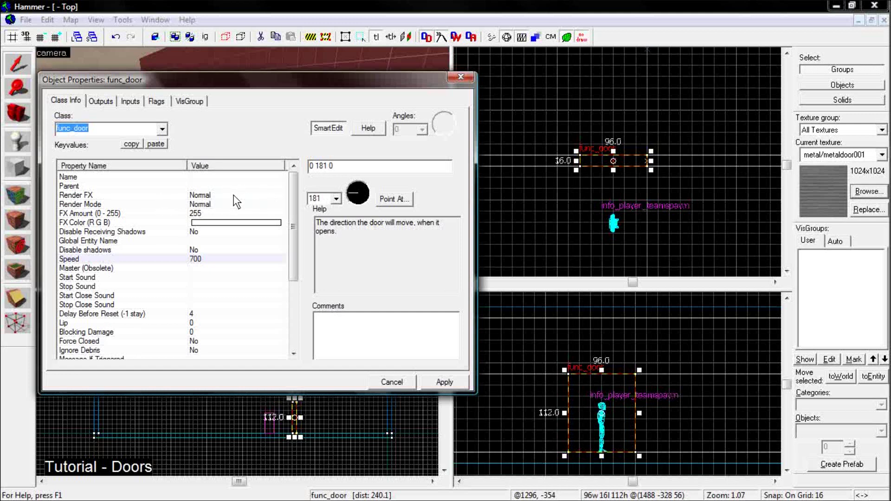
left_click(322, 198)
key("BackSpace")
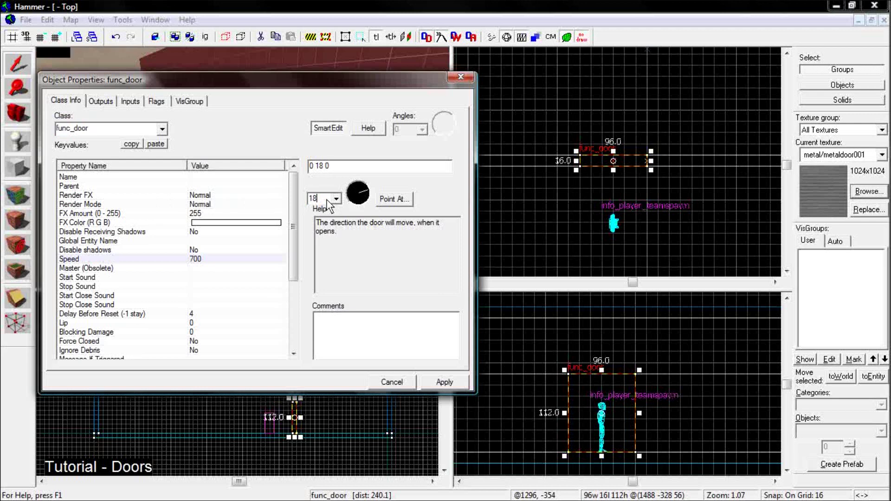
type("0")
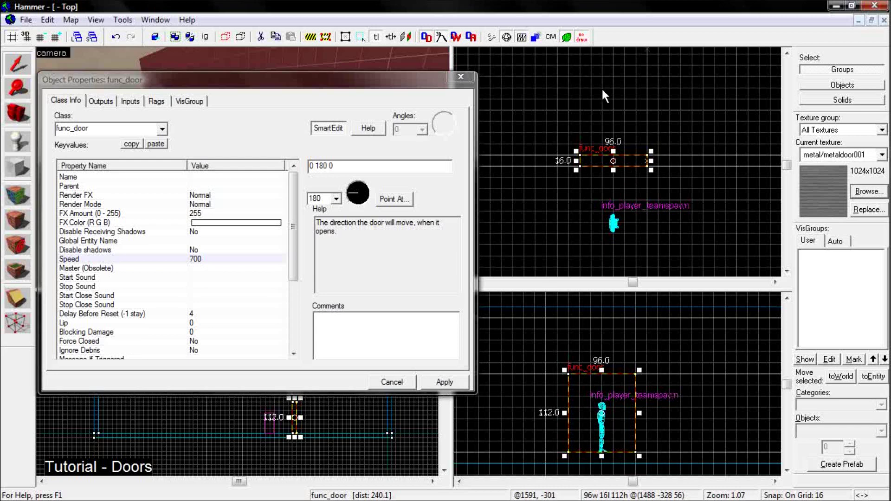
left_click(431, 382)
left_click(414, 383)
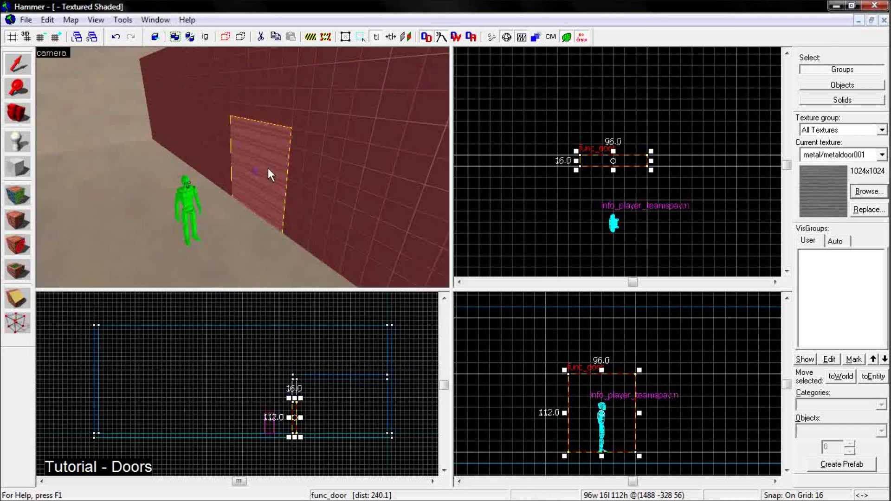
Step: Examine the selected door and the surrounding wall from several distances in the 3D view
key("w")
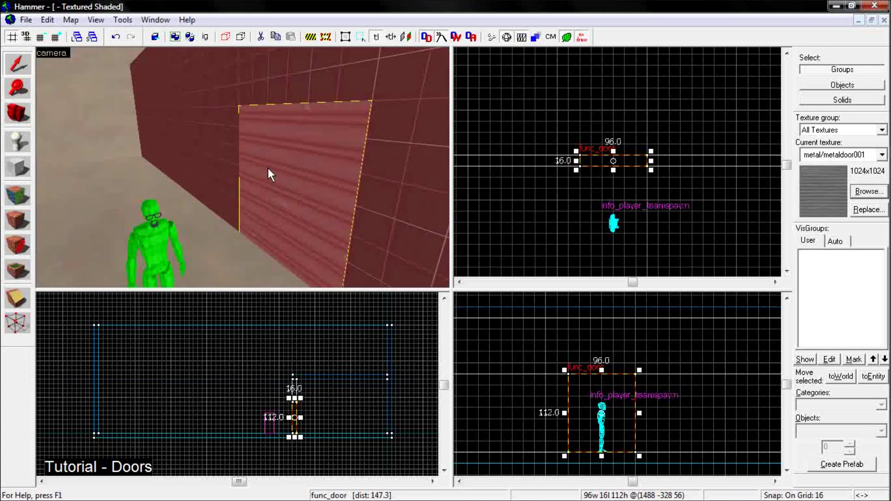
key("s")
key("w")
key("s")
key("w")
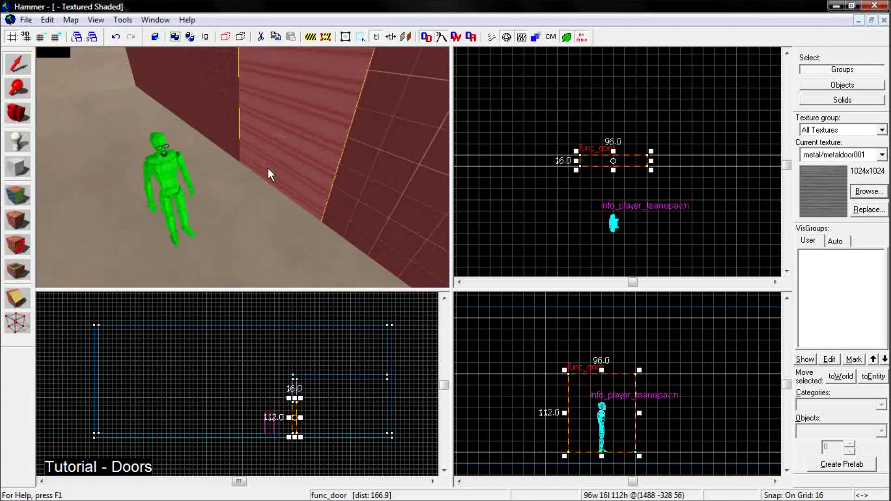
key("s")
key("w")
key("s")
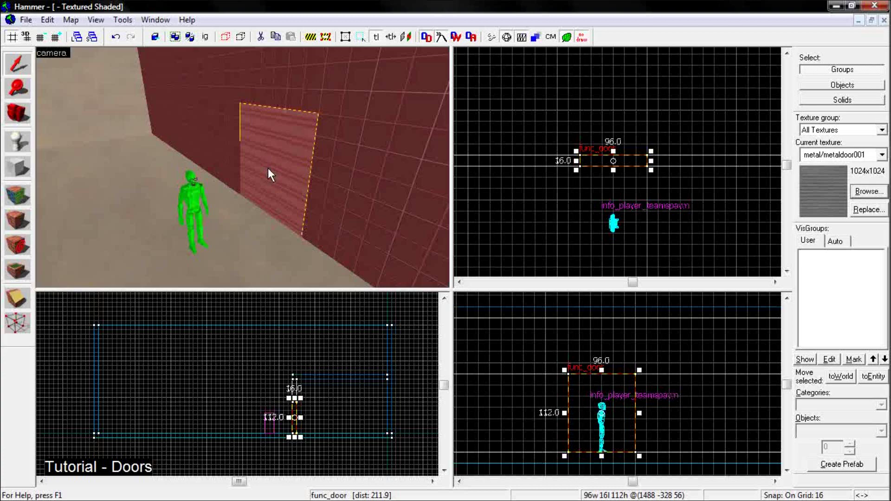
key("a")
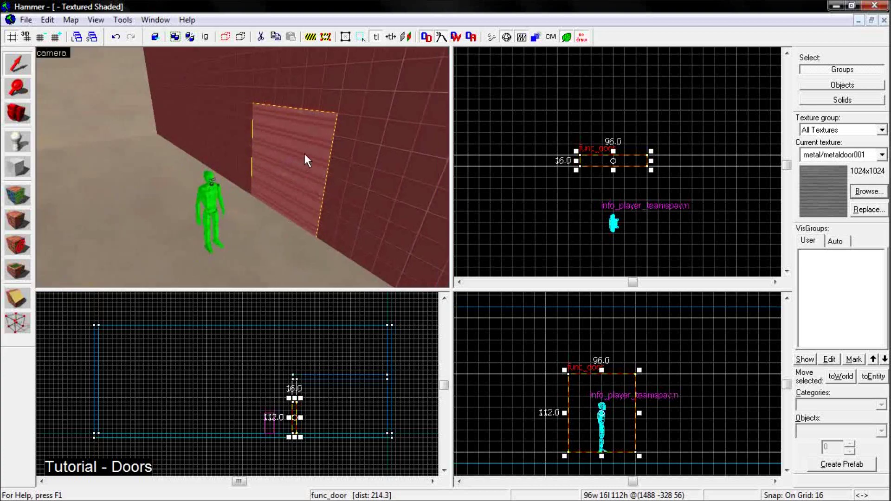
Step: In the top view, move the func_door's origin point from its centre to near the door's right-hand end
scroll(614, 160, "up", 5)
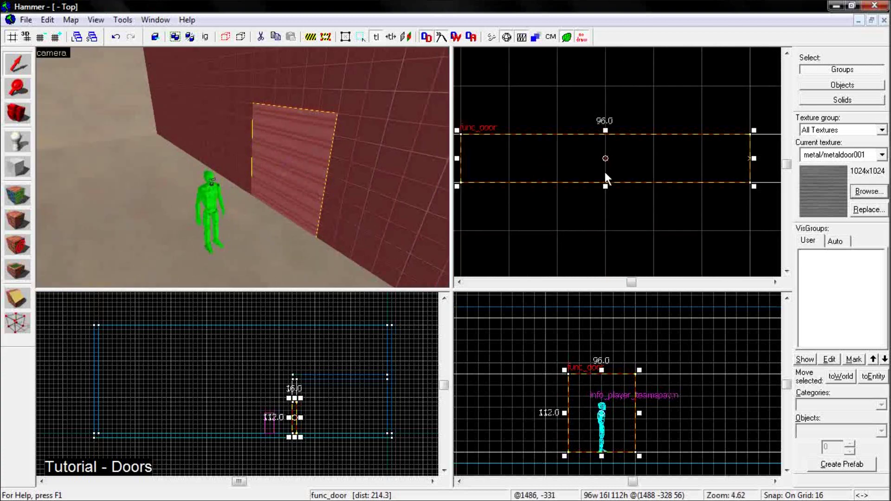
scroll(634, 174, "down", 1)
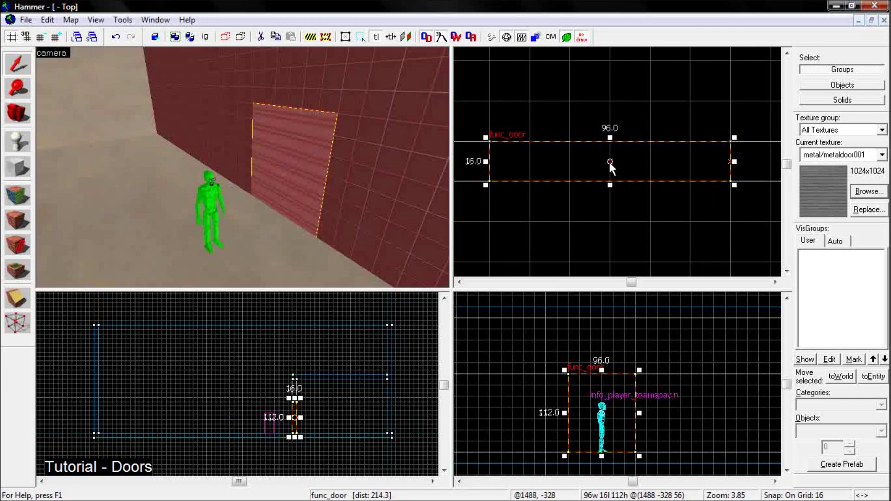
left_click_drag(609, 163, 709, 162)
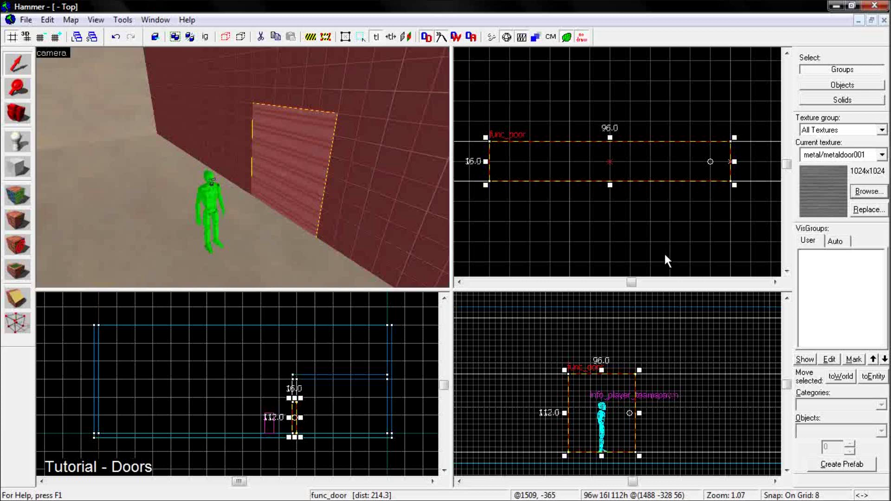
scroll(605, 180, "down", 3)
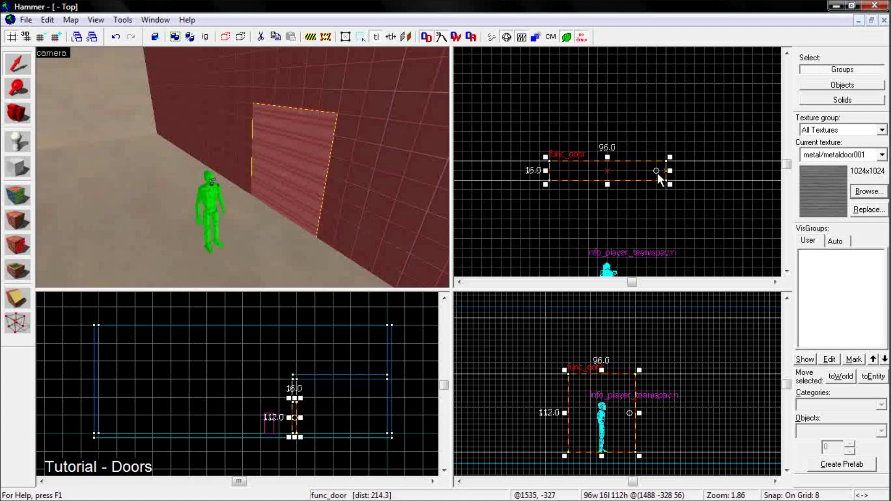
Step: Open the door's object properties, change its class from func_door to func_door_rotating, and apply the change
double_click(299, 156)
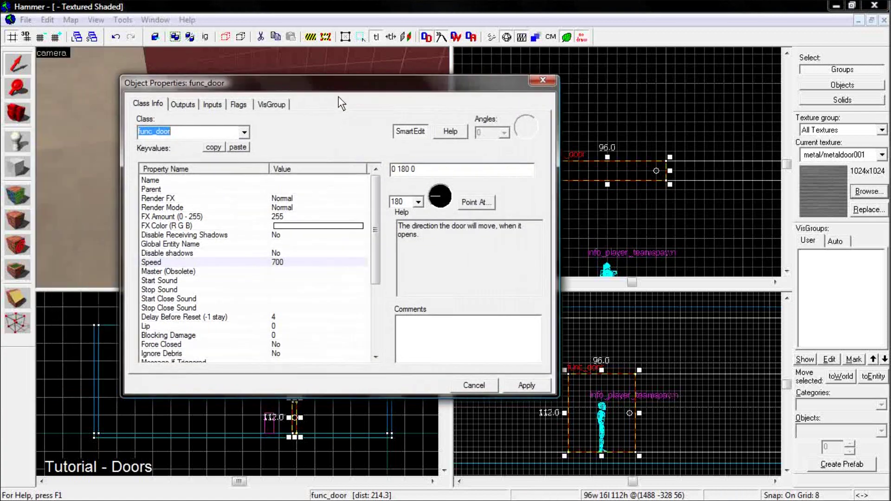
left_click(181, 132)
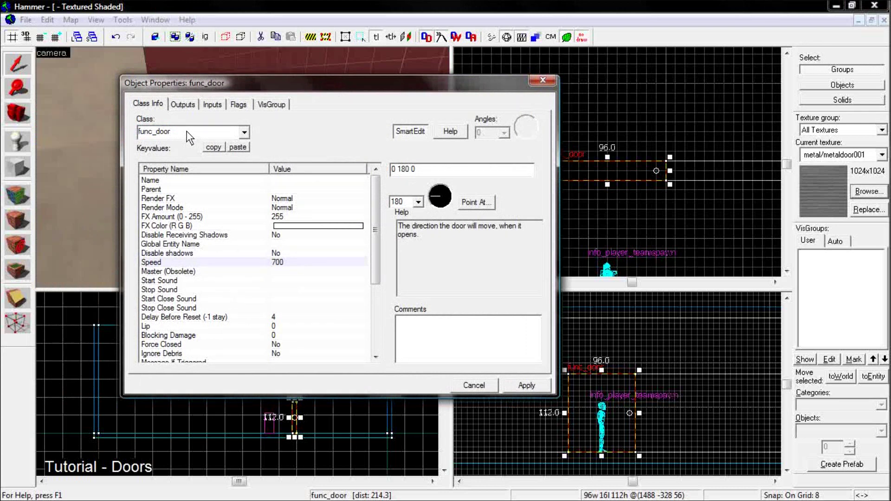
type("_")
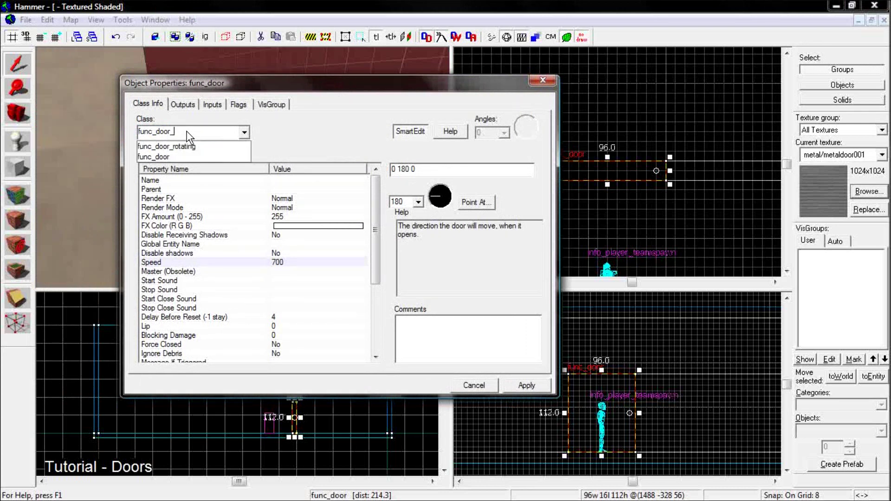
key("Down")
key("Return")
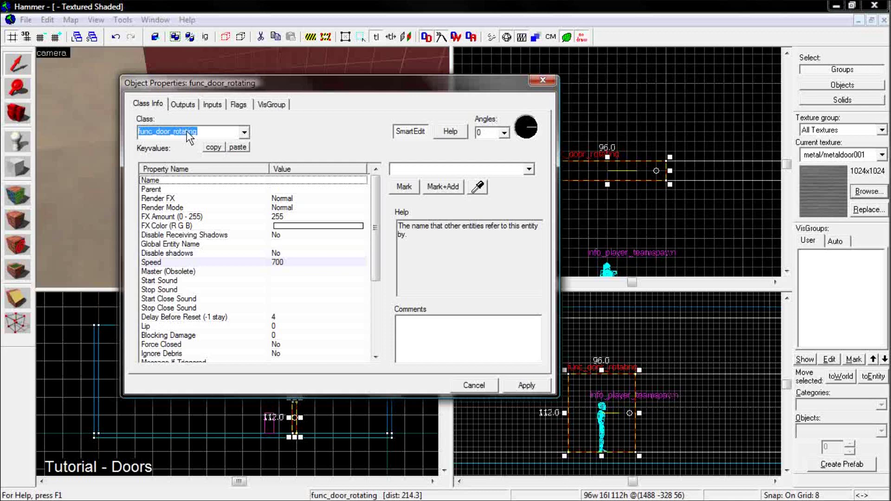
left_click(516, 381)
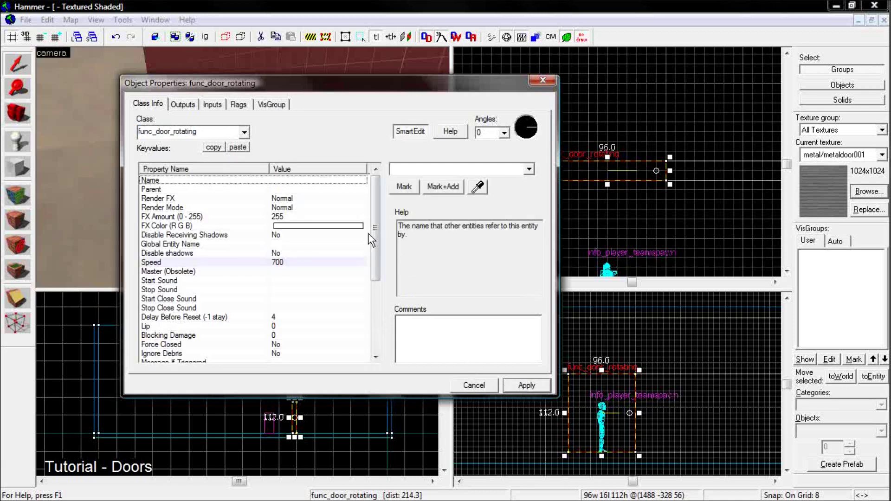
Step: Set the rotating door's speed to 75 and apply it
left_click(290, 262)
scroll(312, 265, "down", 1)
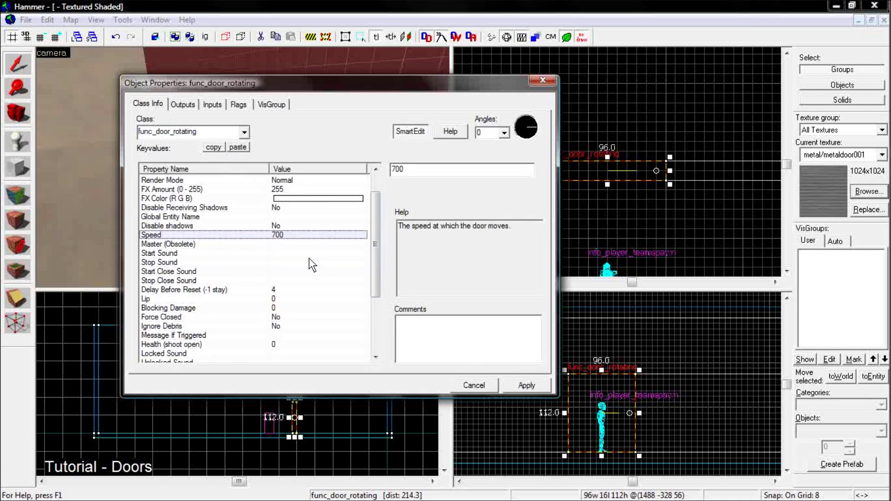
scroll(306, 260, "up", 1)
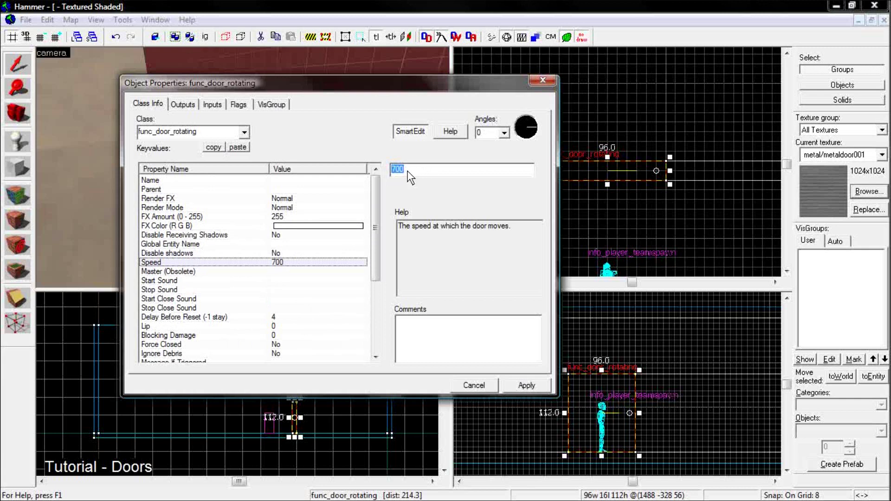
type("75")
left_click(521, 385)
Step: Set the rotating door's Delay Before Reset to -1 and apply it
left_click_drag(378, 250, 376, 305)
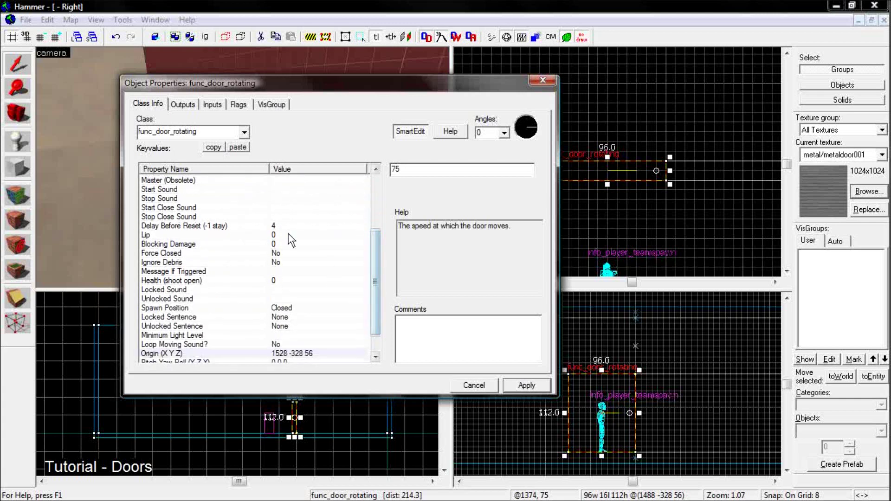
left_click(277, 224)
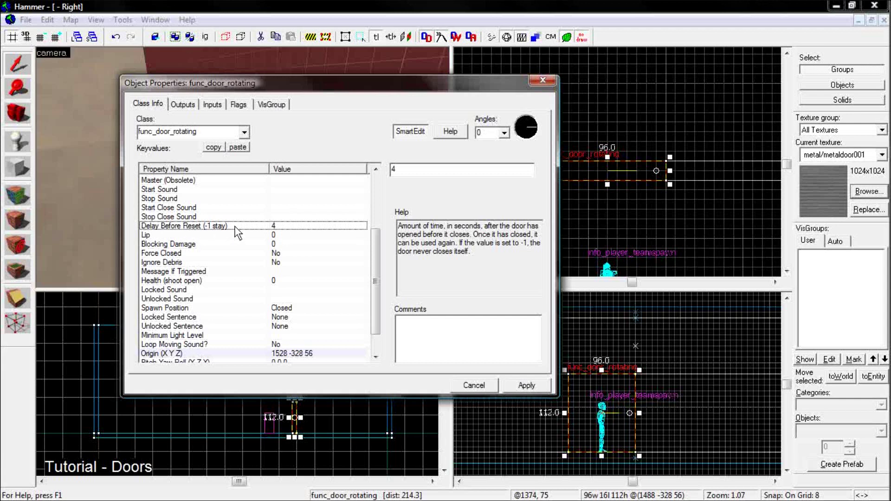
double_click(419, 169)
type("-1")
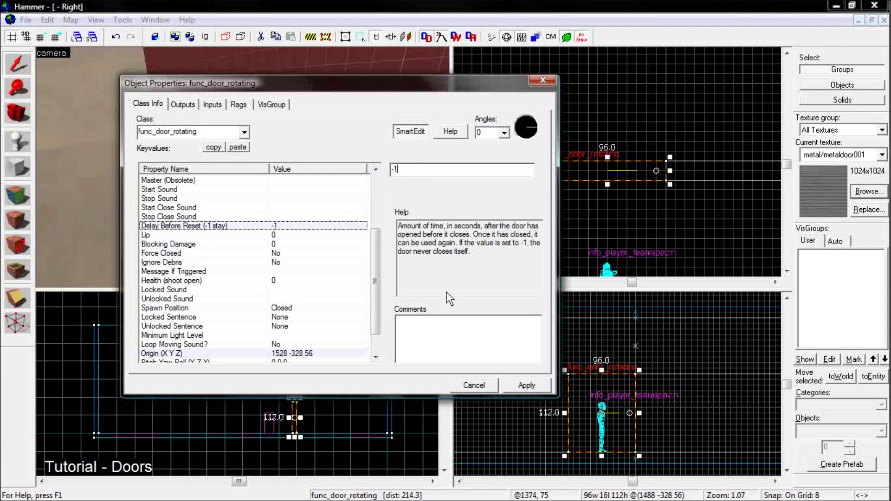
left_click(525, 384)
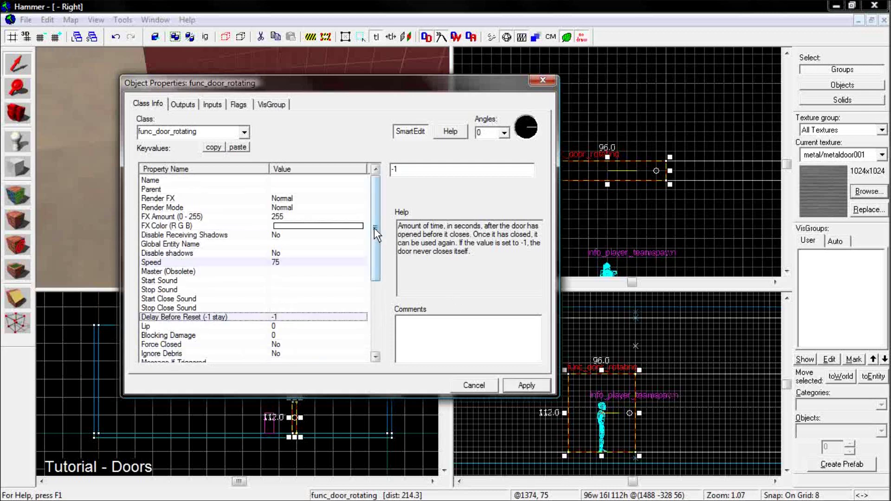
Step: Check the rotating door's Distance property and its help text, and review the rest of its keyvalues
left_click_drag(374, 227, 377, 306)
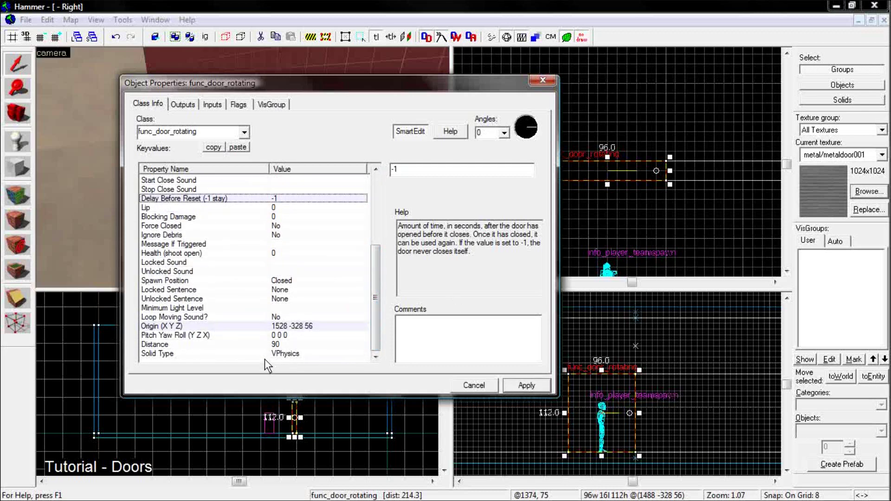
left_click(285, 345)
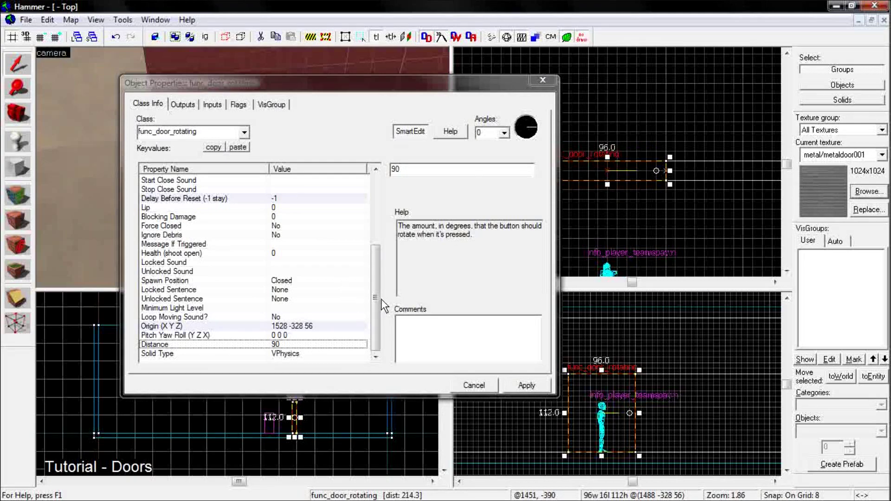
scroll(374, 292, "up", 5)
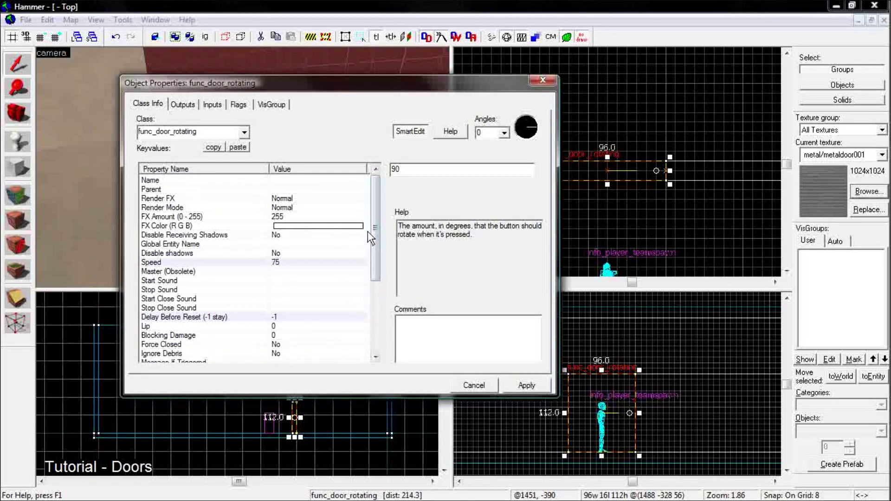
left_click_drag(377, 235, 372, 310)
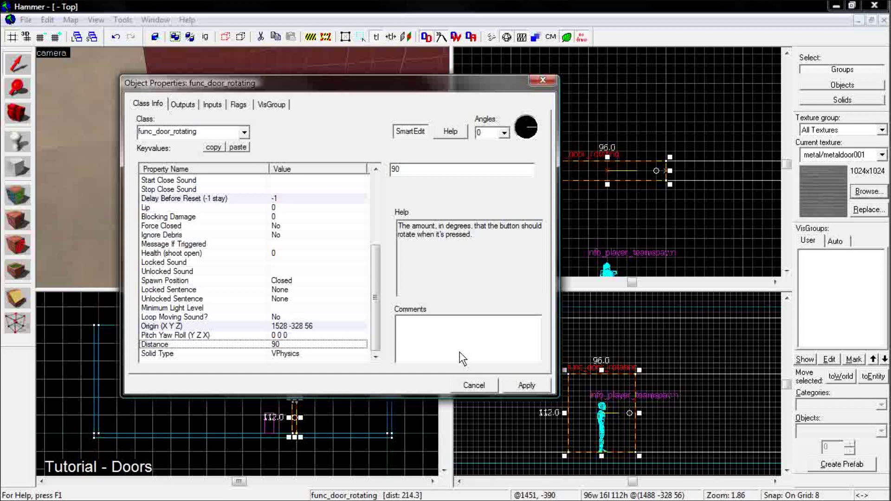